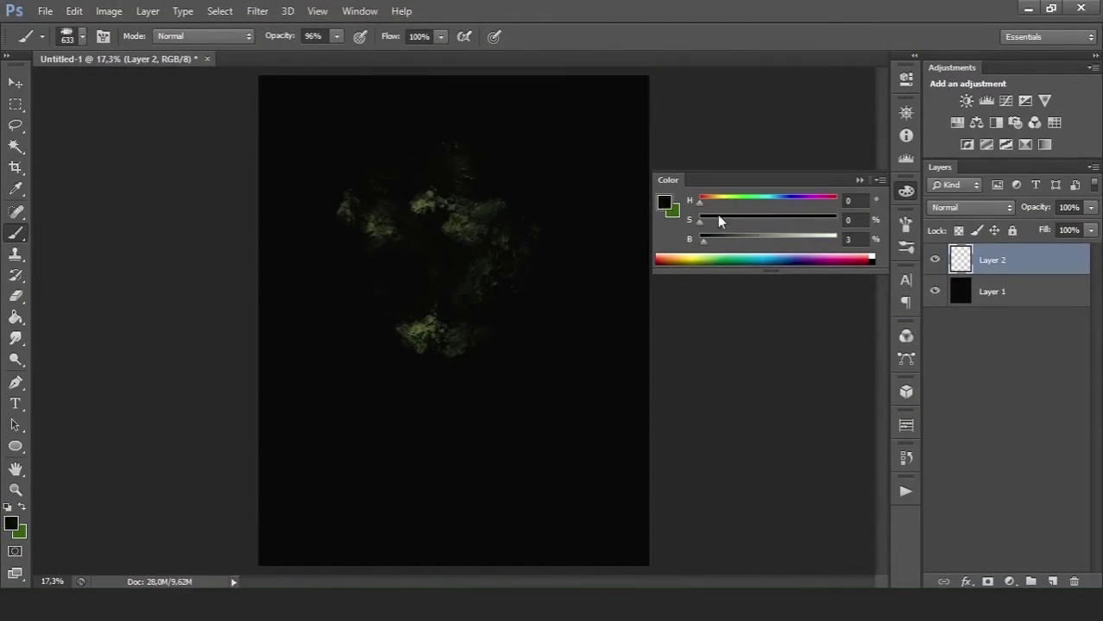
Step: Paint green foliage texture on the head, with red patches on top and lower on the face
drag(483, 173, 405, 296)
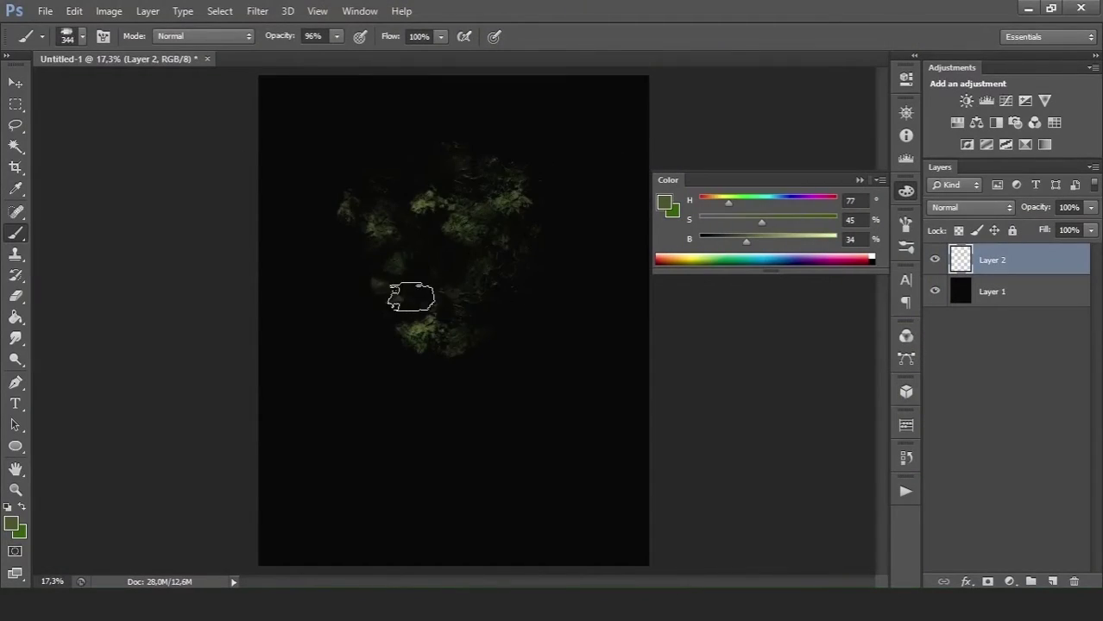
right_click(438, 259)
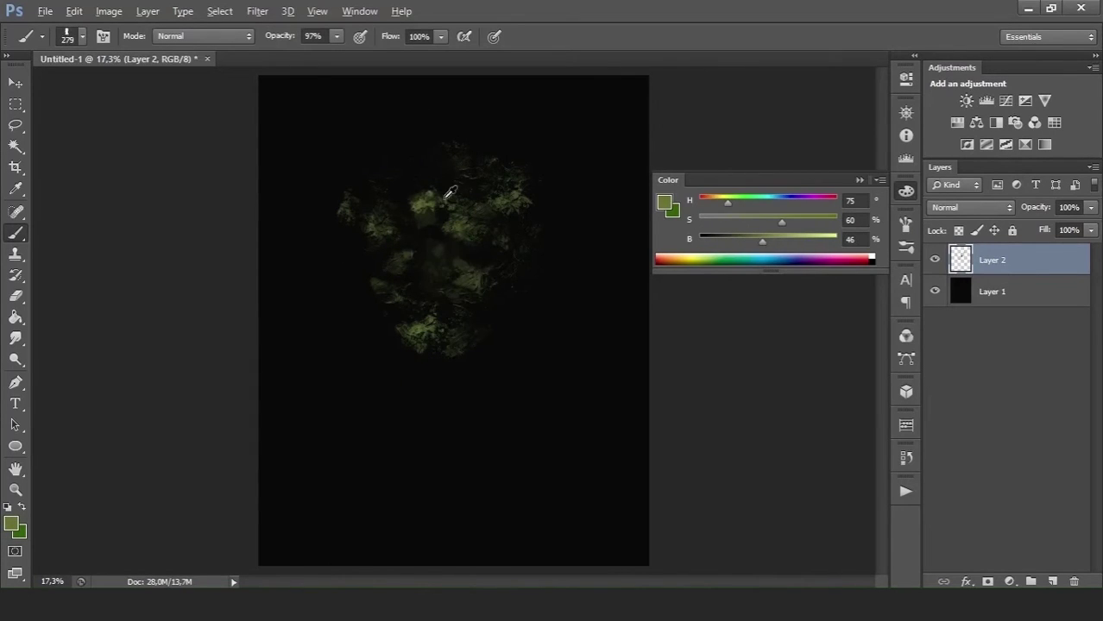
right_click(442, 245)
drag(409, 165, 403, 207)
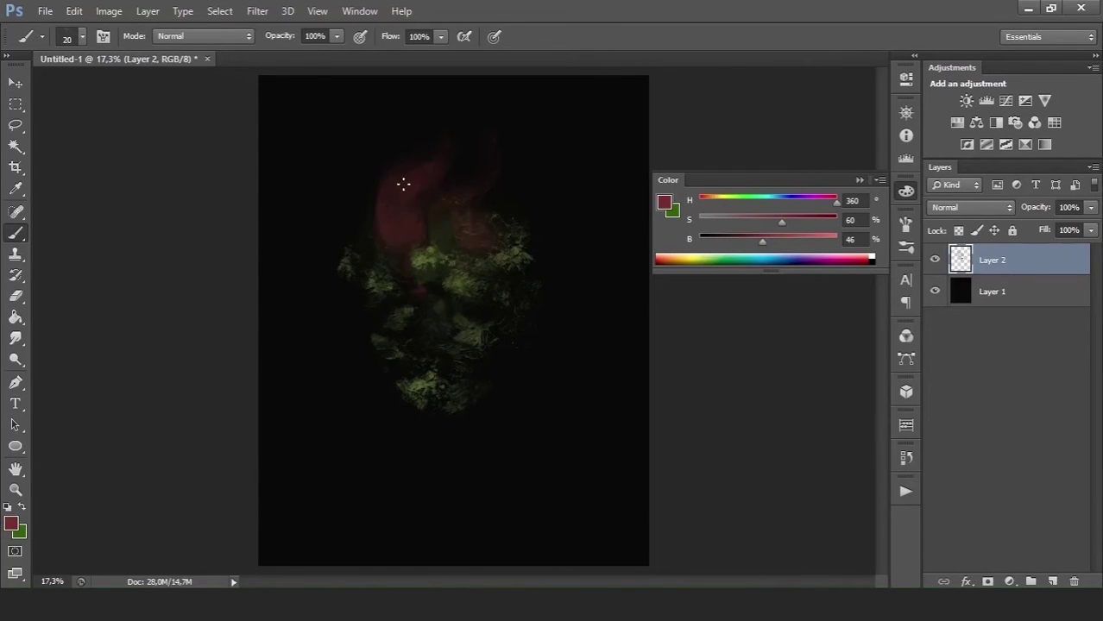
right_click(418, 269)
drag(423, 362, 449, 372)
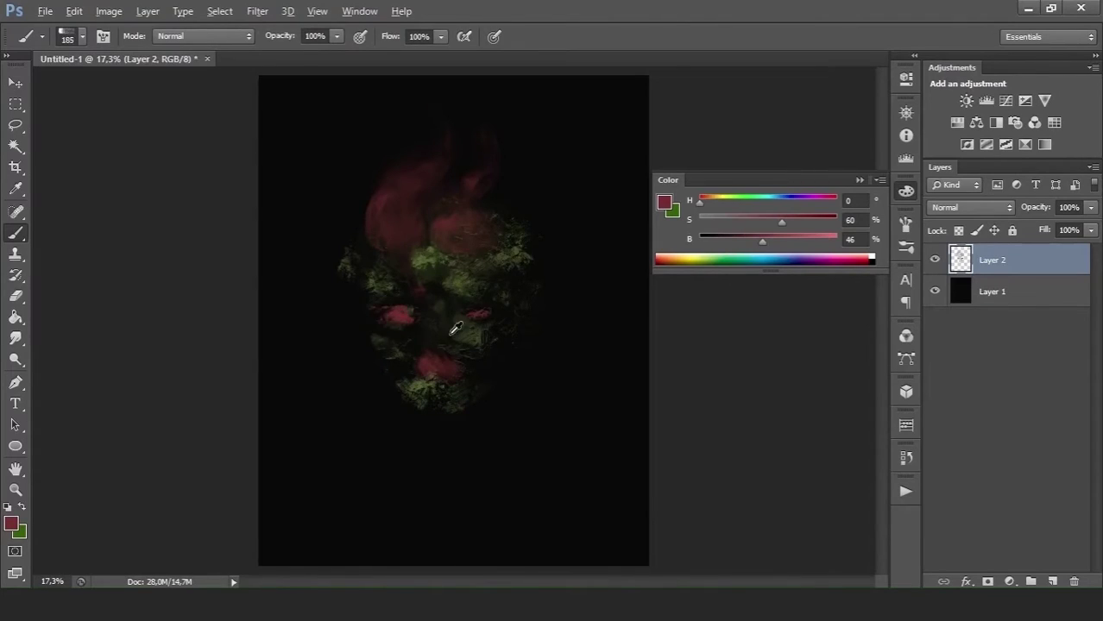
Step: Sample greens from the foliage and paint light-green strokes across the face at lower opacity
alt+click(414, 259)
drag(405, 233, 432, 276)
key(5)
key(1)
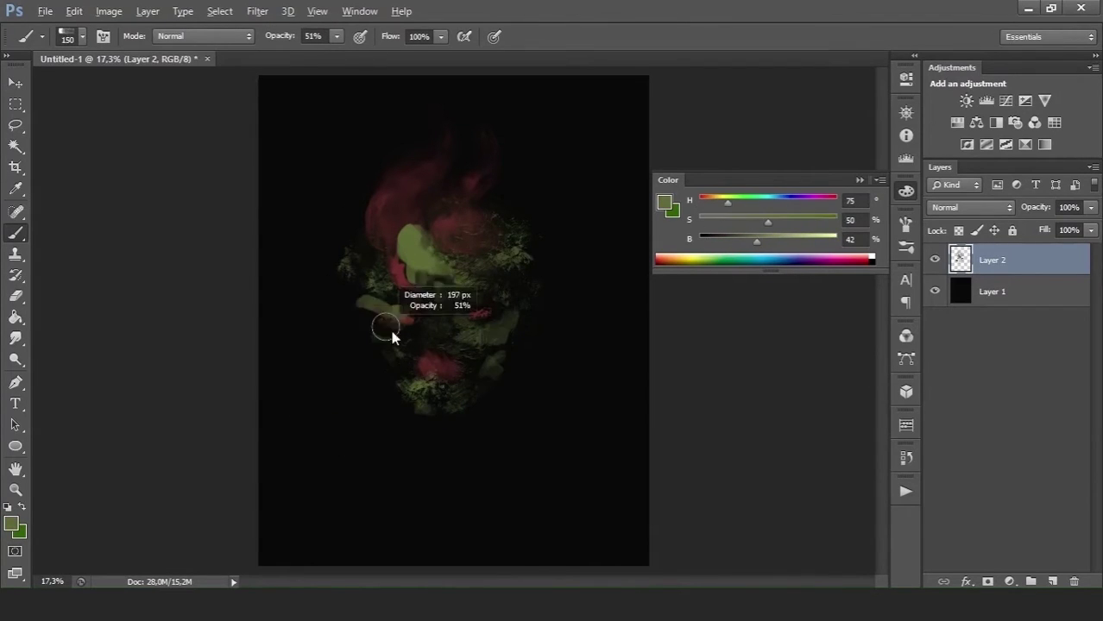
alt+click(430, 328)
drag(430, 328, 501, 334)
Step: Paint soft olive shoulders below the head and pick new colours from the canvas
drag(401, 313, 450, 467)
alt+click(410, 439)
alt+click(406, 425)
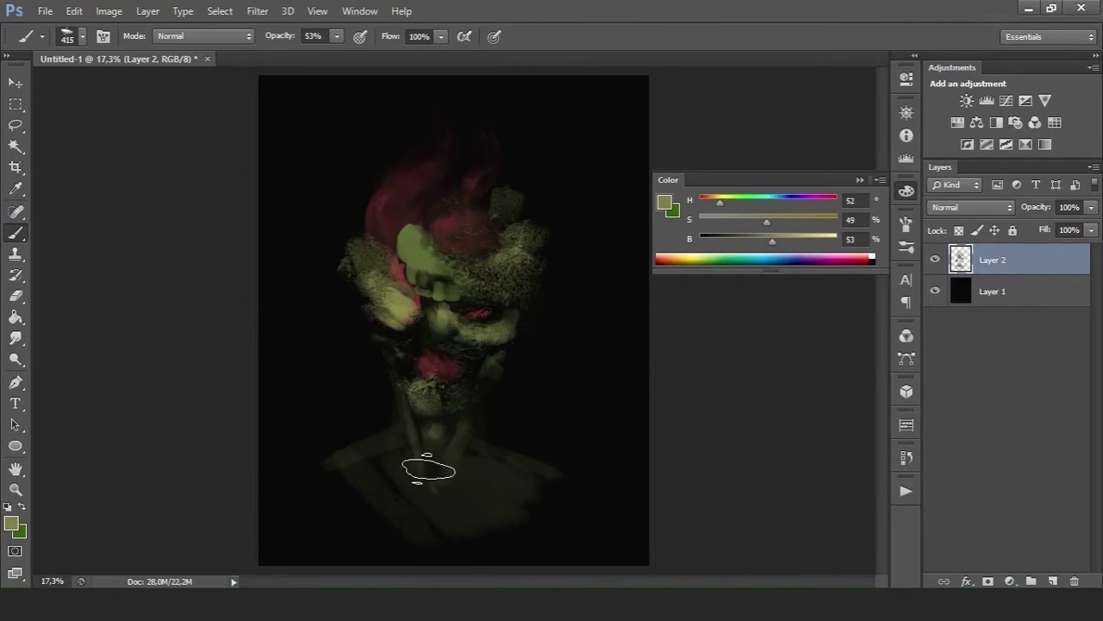
Step: Lasso a leaf shape left of the head and paint sharp light-green streaks inside it
key(l)
drag(343, 177, 367, 298)
key(b)
drag(337, 198, 371, 300)
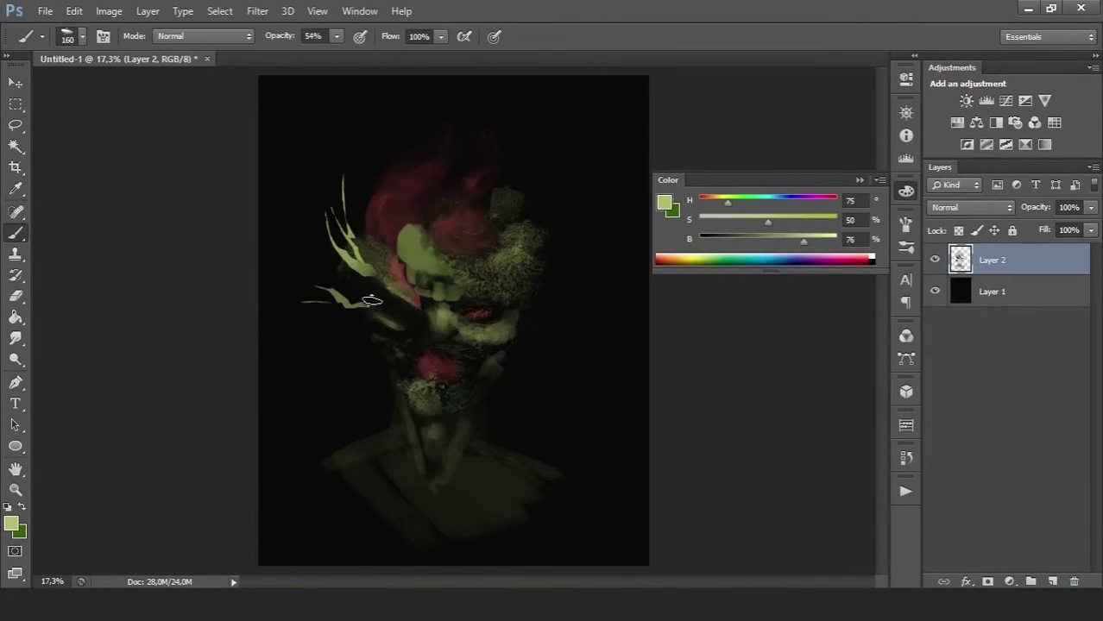
Step: Paint light-green petal shapes and dark spikes at the upper right, and cover the red neck patch
alt+click(450, 259)
alt+click(439, 240)
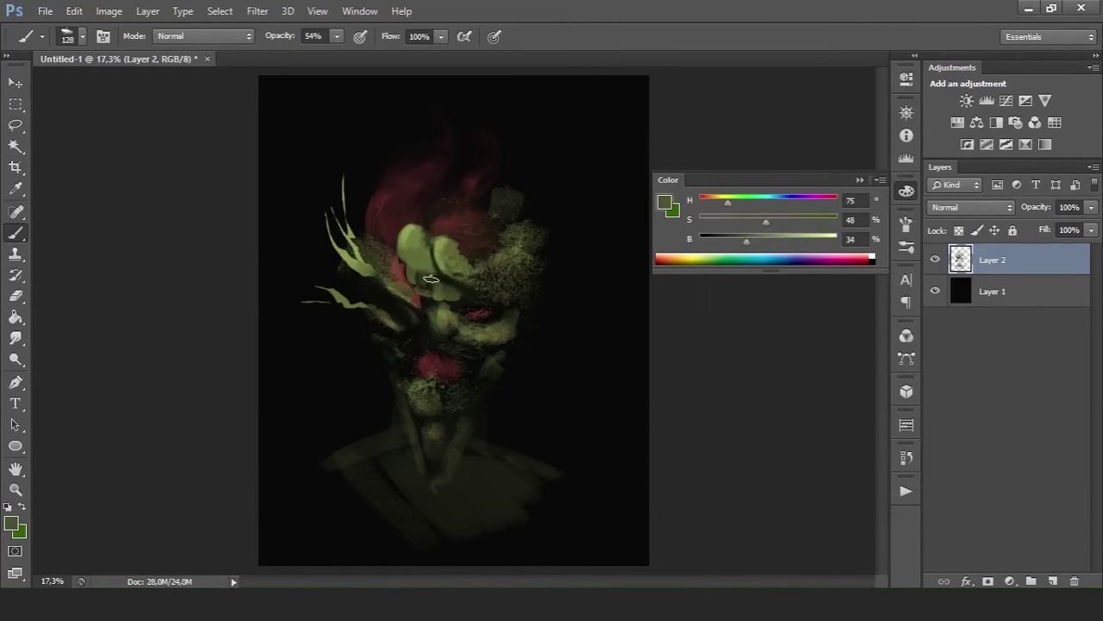
mouse_move(515, 191)
mouse_down()
mouse_move(570, 268)
mouse_move(593, 177)
mouse_up()
drag(397, 356, 552, 321)
alt+click(524, 255)
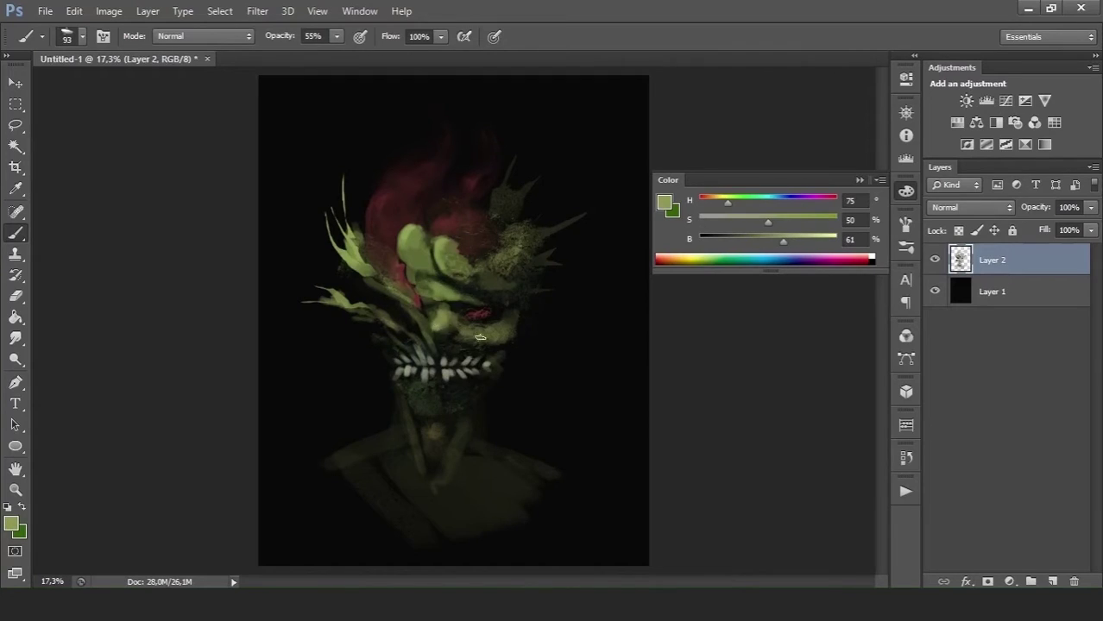
alt+click(368, 296)
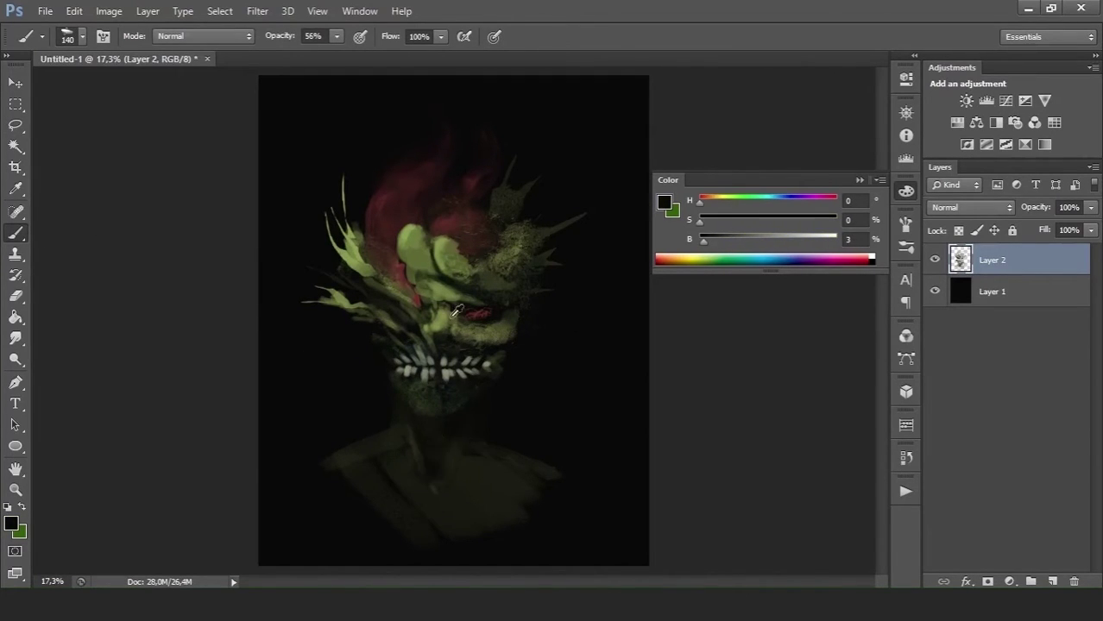
Step: Enlarge the red mass into a rose bloom, repainting its left side with lighter reds
mouse_move(373, 173)
mouse_down()
mouse_move(495, 162)
mouse_move(471, 153)
mouse_up()
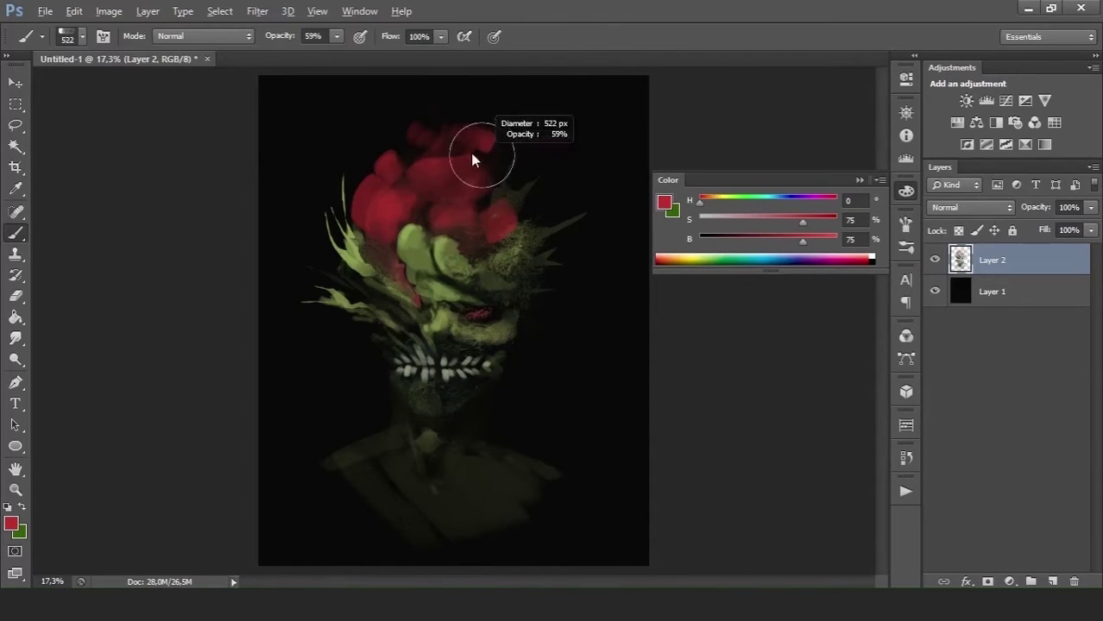
drag(369, 233, 489, 180)
alt+click(434, 191)
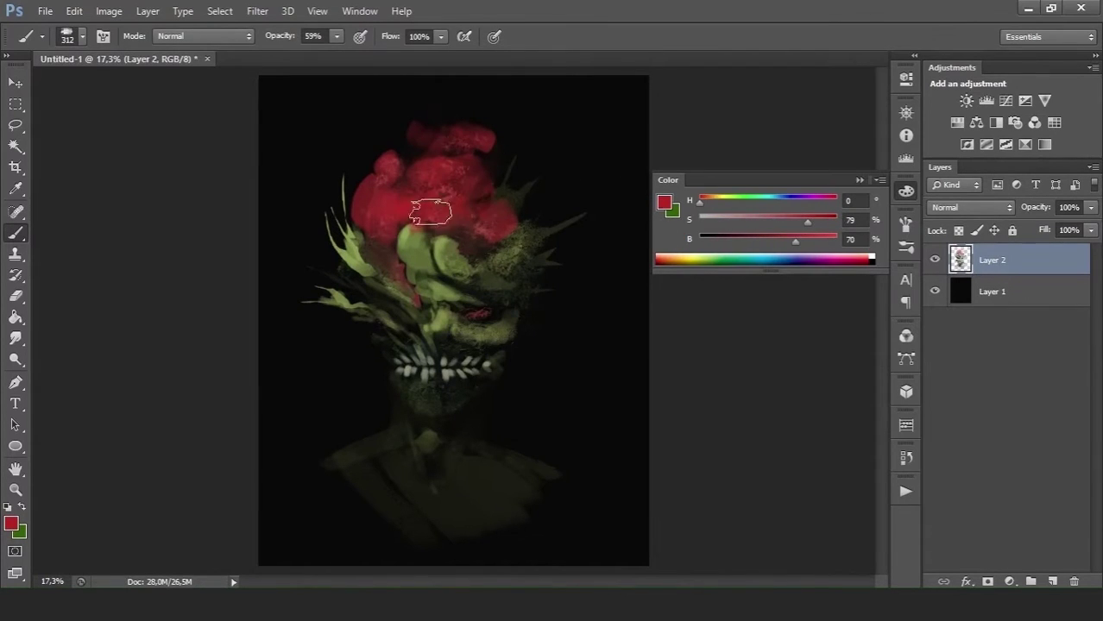
alt+click(469, 141)
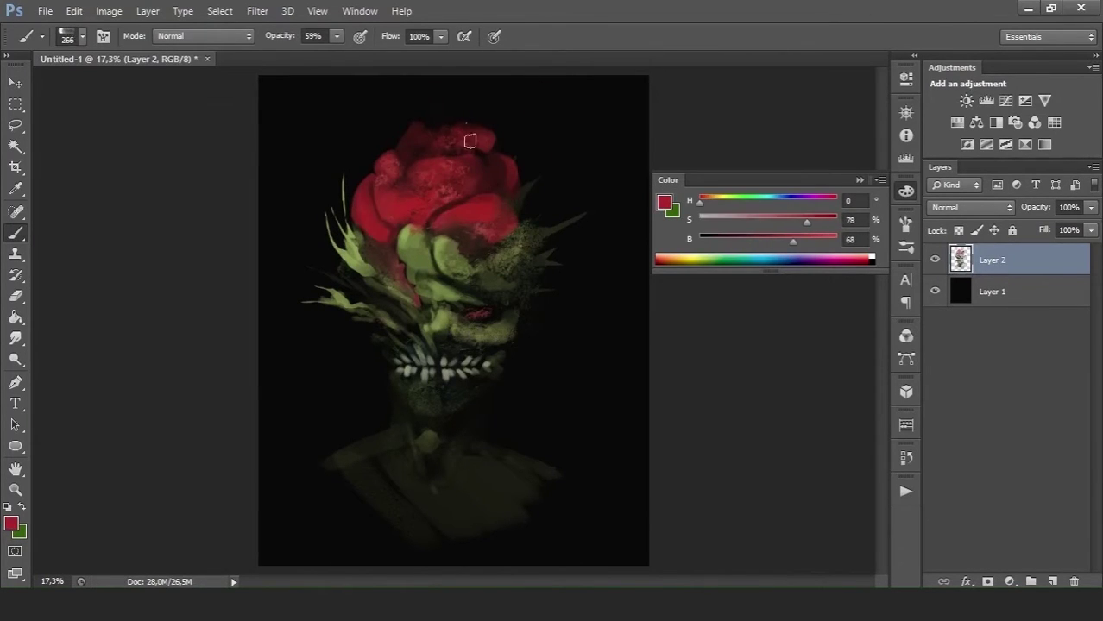
drag(416, 176, 384, 203)
alt+click(433, 130)
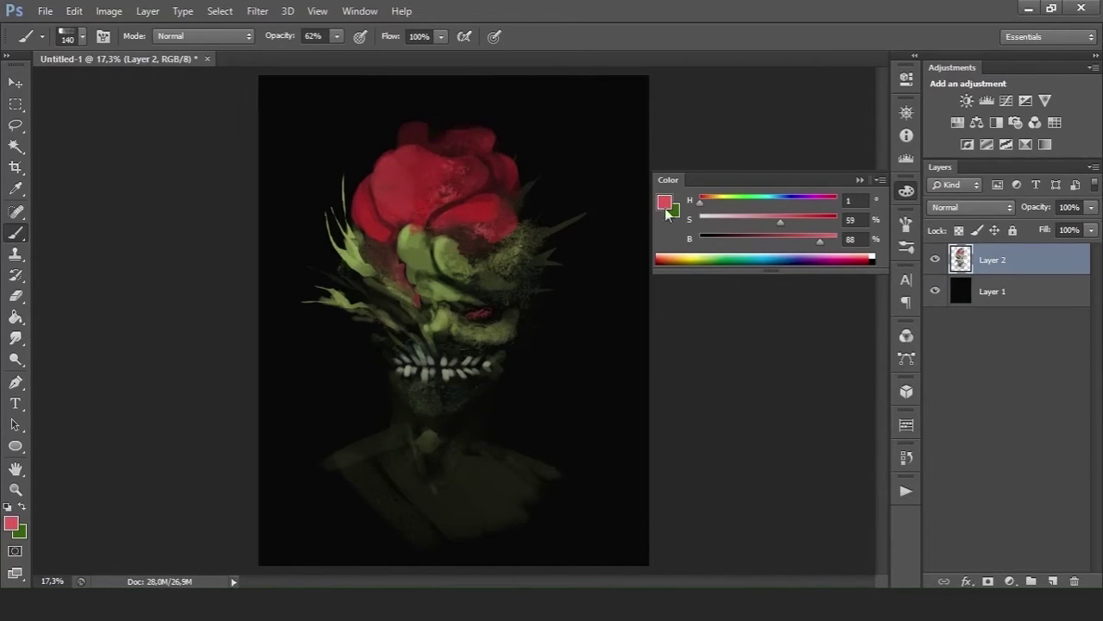
Step: Sample olive green and paint spiky green strokes right of the rose
alt+click(395, 289)
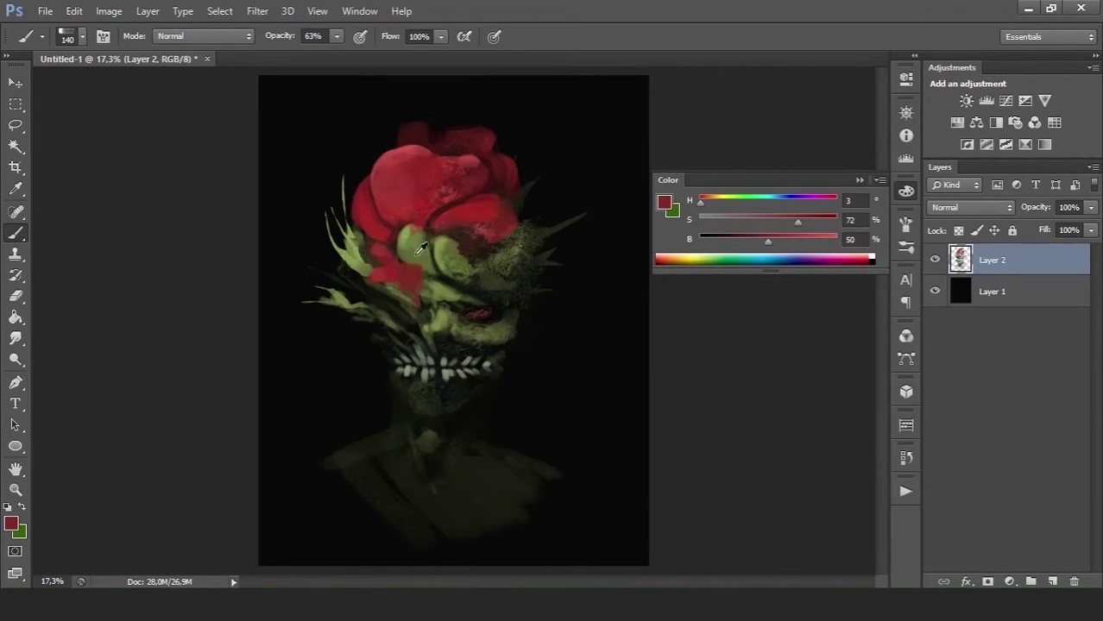
alt+click(406, 296)
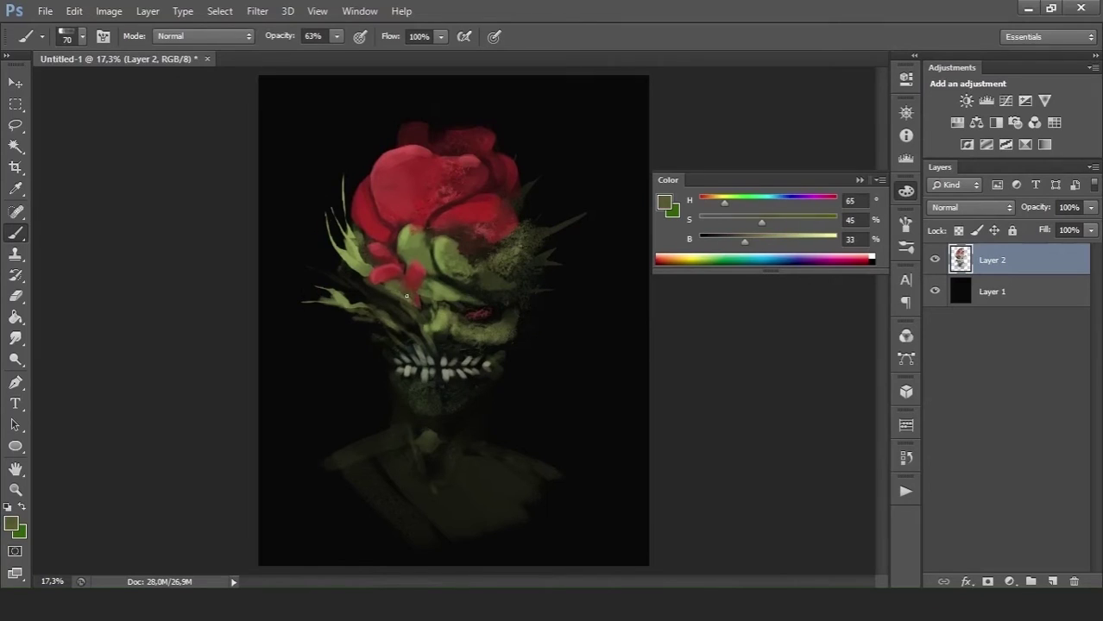
mouse_move(440, 226)
mouse_down()
mouse_move(509, 203)
mouse_move(509, 259)
mouse_up()
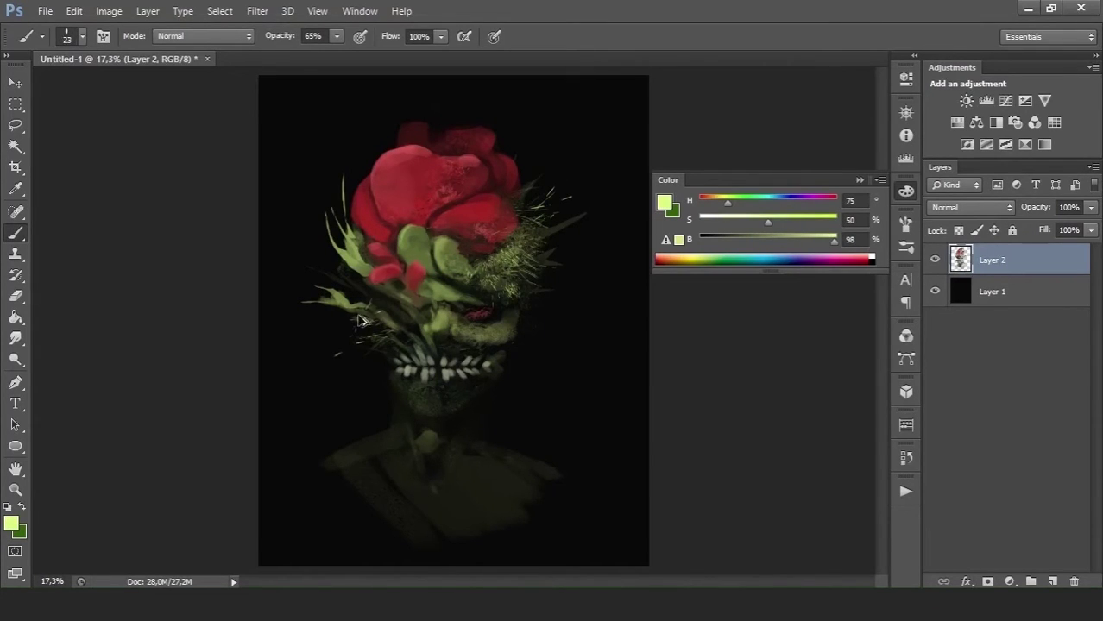
Step: Paint a red petal over the right eye with a larger brush
right_click(426, 259)
alt+click(477, 313)
drag(473, 324, 489, 321)
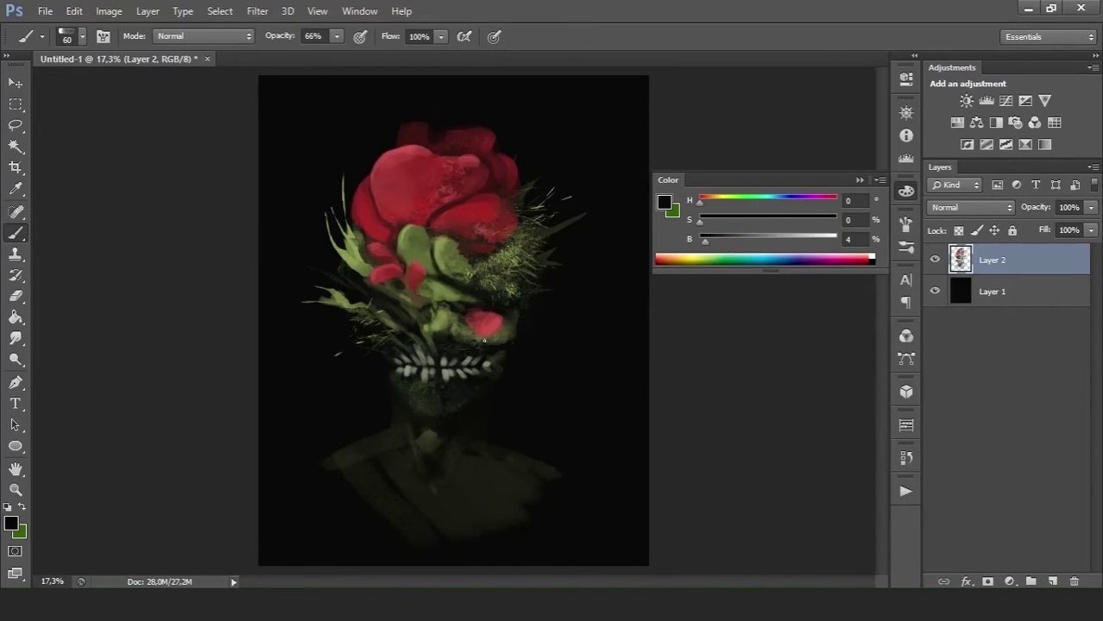
Step: Sample red and olive green, then paint green strokes over the foliage below the rose
alt+click(411, 293)
alt+click(432, 300)
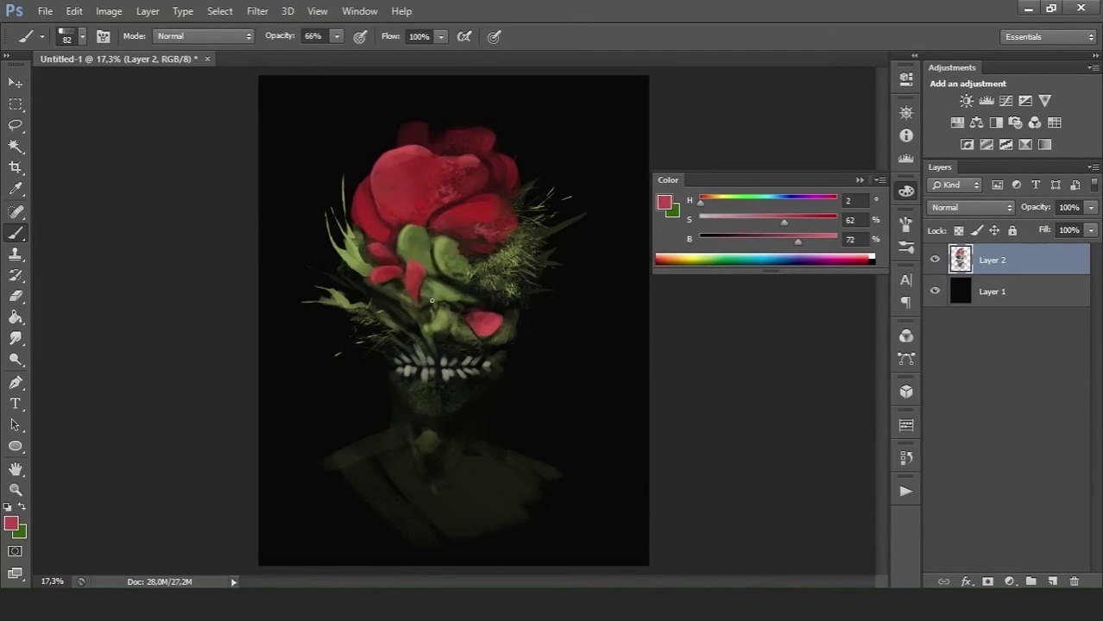
alt+click(427, 335)
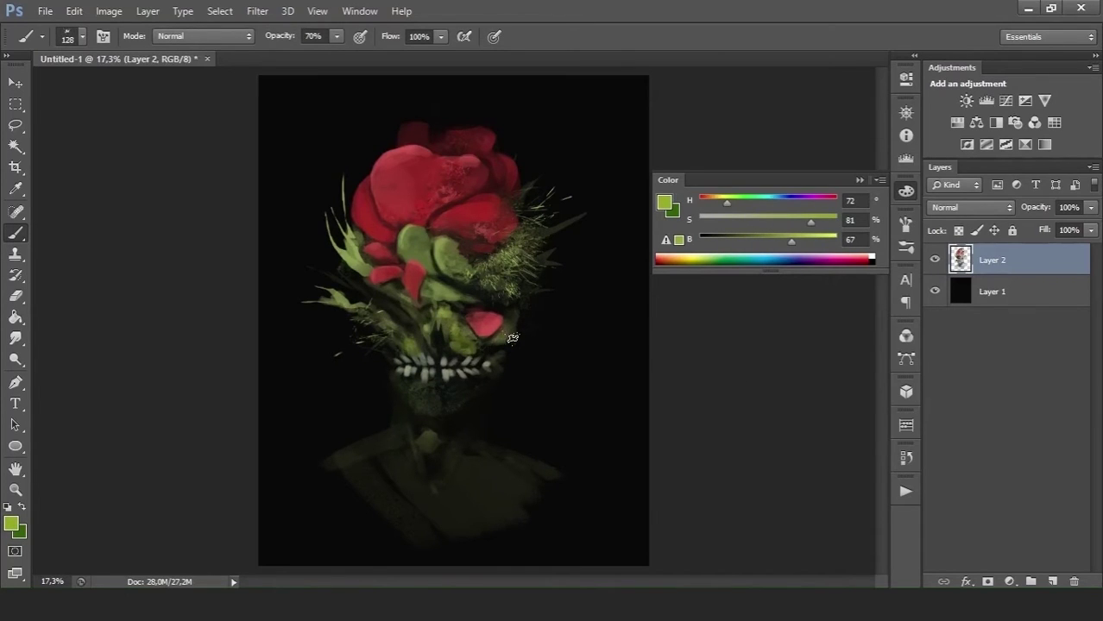
drag(423, 302, 491, 254)
Step: Paint bright green strokes on the lower body and chest with a larger brush
right_click(428, 492)
click(512, 522)
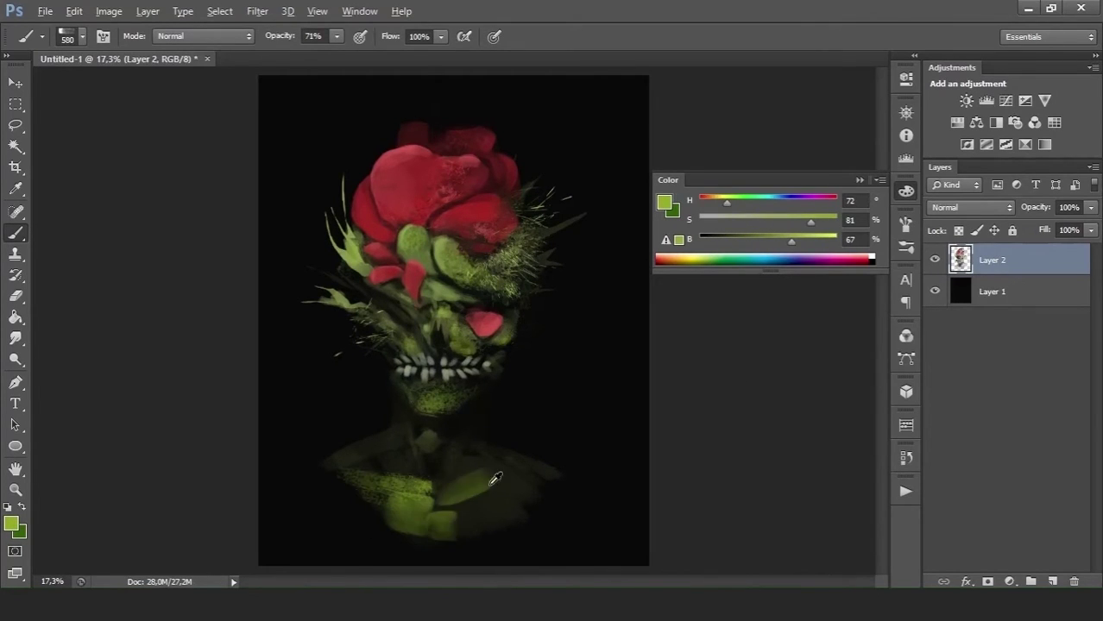
drag(517, 492, 447, 529)
alt+click(453, 464)
mouse_move(454, 463)
mouse_down()
mouse_move(409, 439)
mouse_move(370, 481)
mouse_up()
Step: Add green and teal strokes to the lower body and thin grass strokes on the chest
mouse_move(507, 462)
mouse_down()
mouse_move(315, 501)
mouse_move(572, 515)
mouse_move(570, 496)
mouse_up()
click(297, 471)
alt+click(311, 454)
mouse_move(350, 427)
mouse_down()
mouse_move(404, 470)
mouse_move(399, 488)
mouse_up()
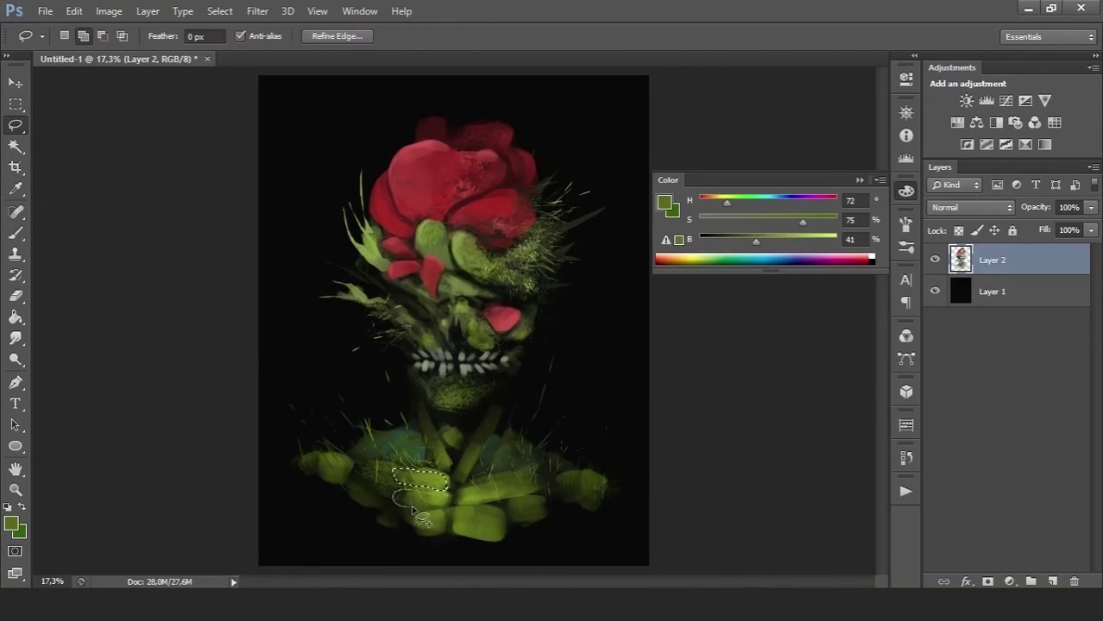
Step: Brighten the lassoed leaves with a green gradient, then deselect them
key(b)
drag(466, 483, 449, 514)
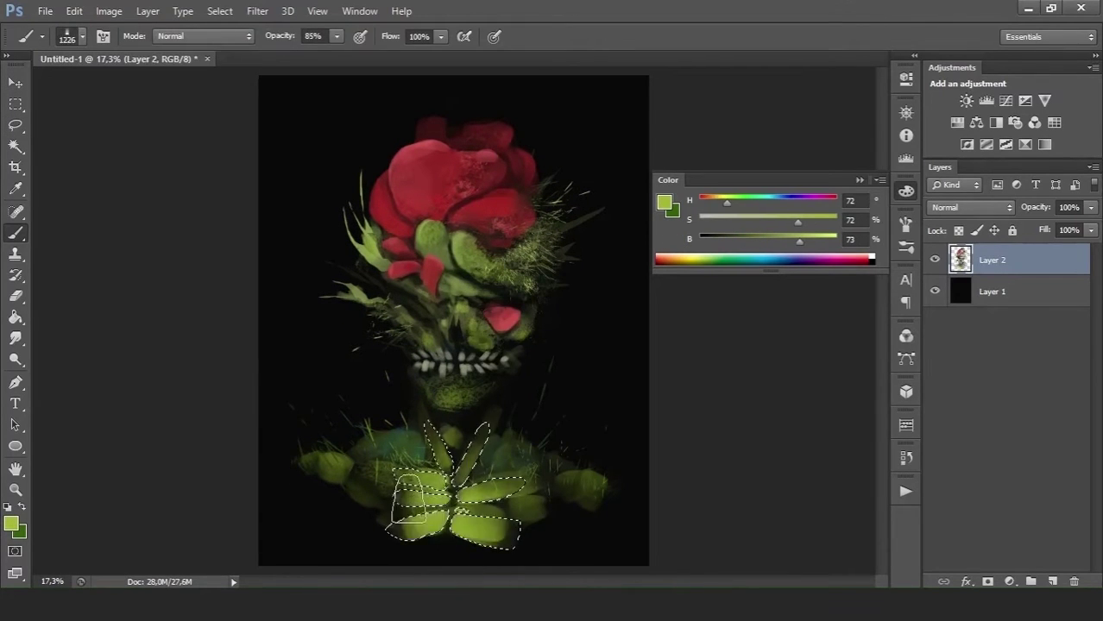
key(g)
key(ctrl+d)
key(b)
Step: Choose a scattered-leaf brush from the Brush Preset picker and adjust its size
right_click(561, 268)
right_click(356, 267)
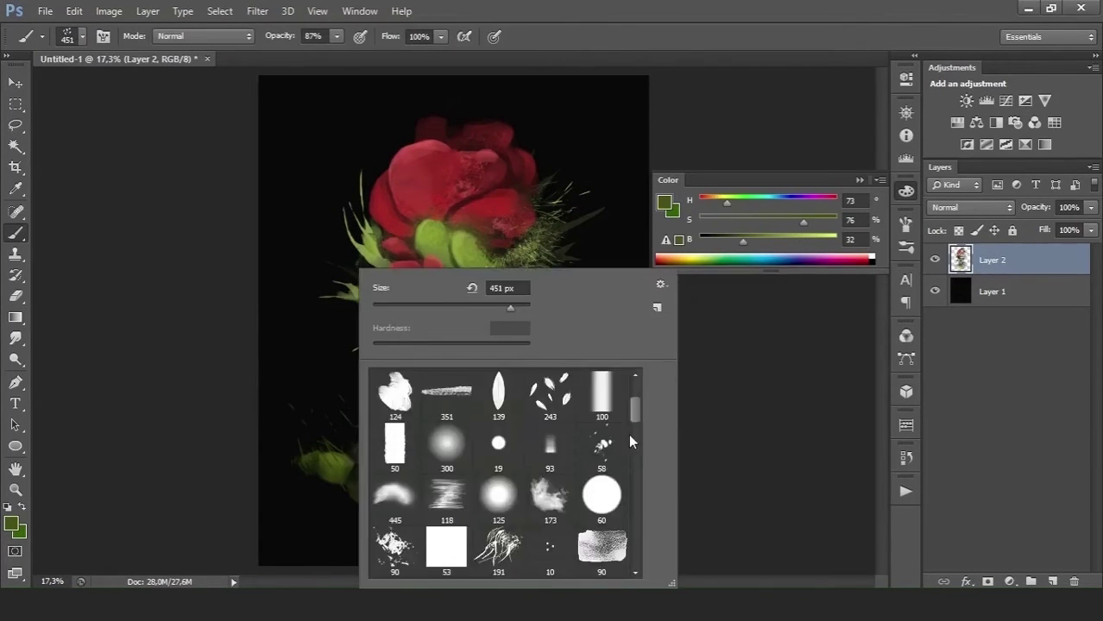
alt+click(386, 529)
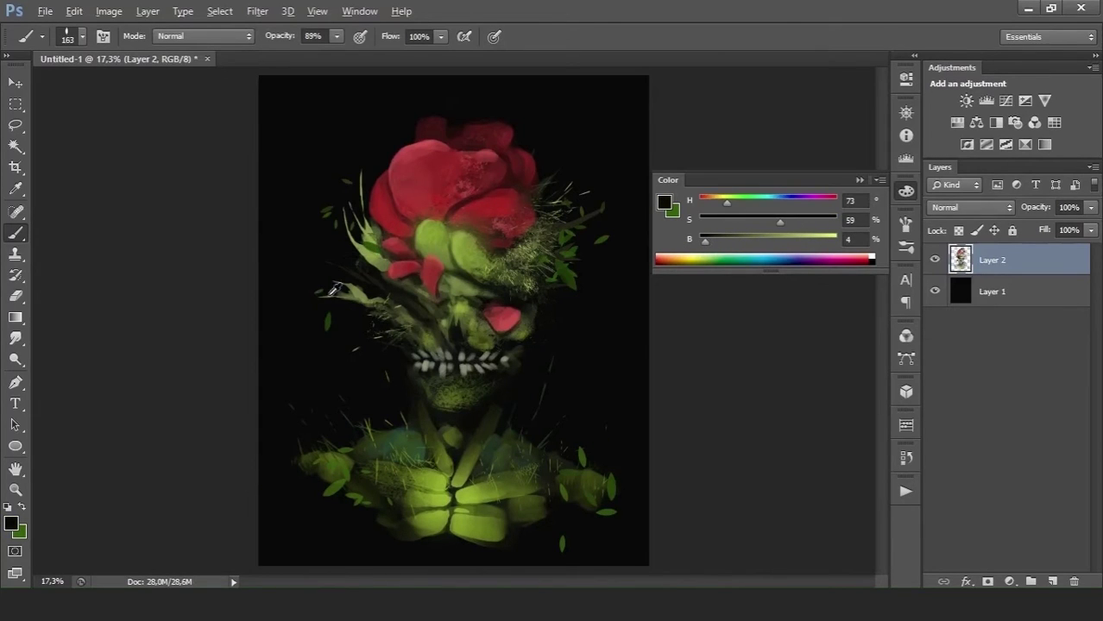
right_click(518, 267)
Step: Sample reds, yellow-green and near-black to brush details on the rose and face
alt+click(443, 184)
alt+click(492, 173)
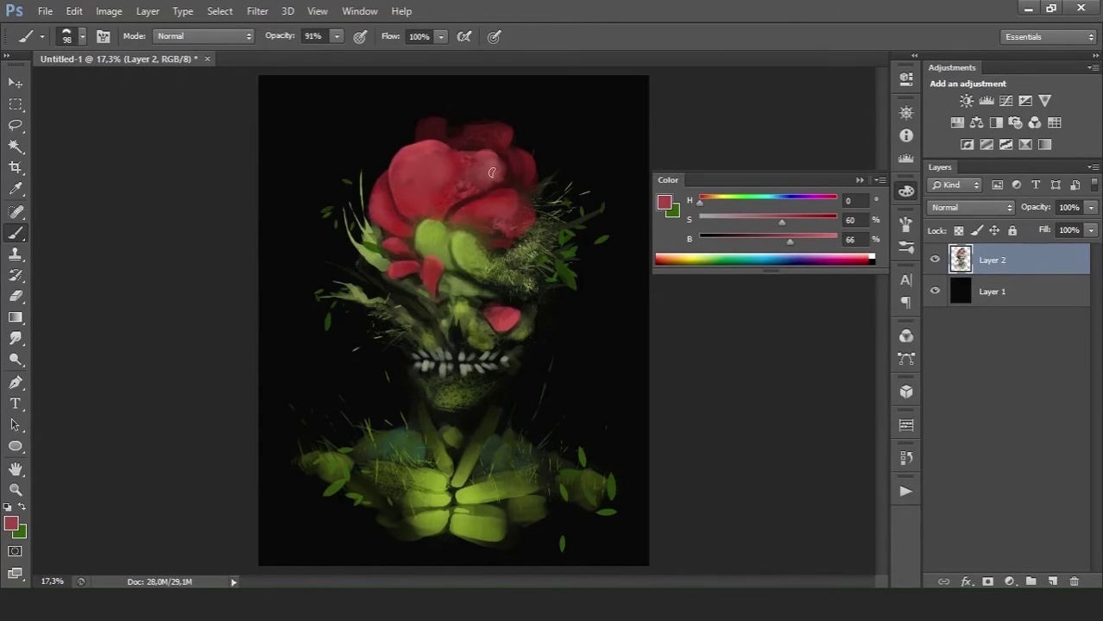
drag(402, 269, 436, 204)
alt+click(462, 189)
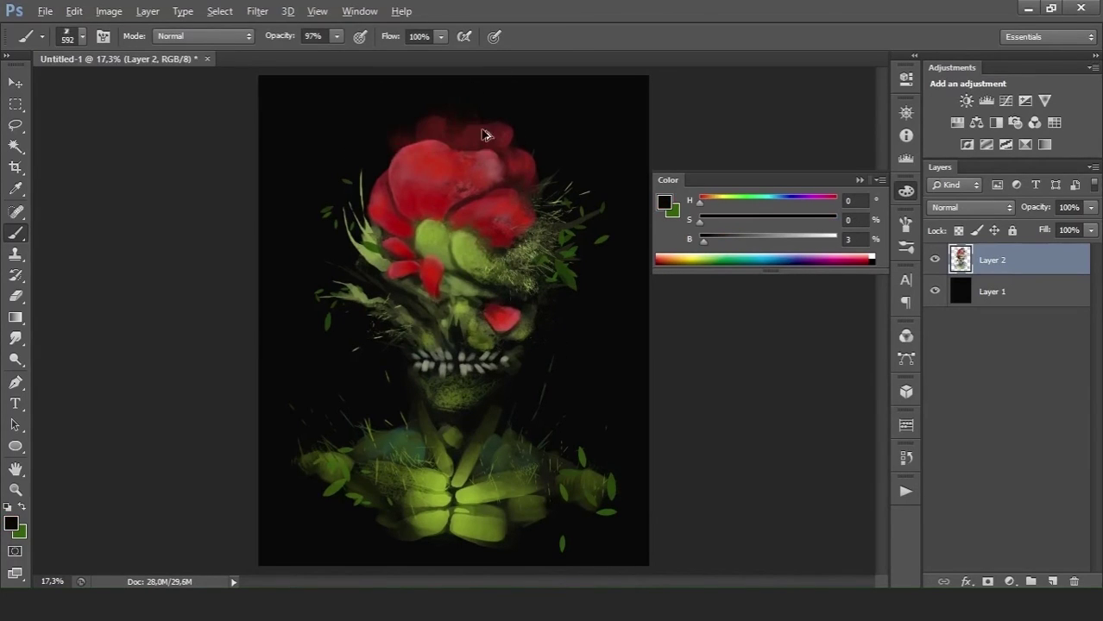
alt+click(415, 340)
drag(474, 327, 511, 332)
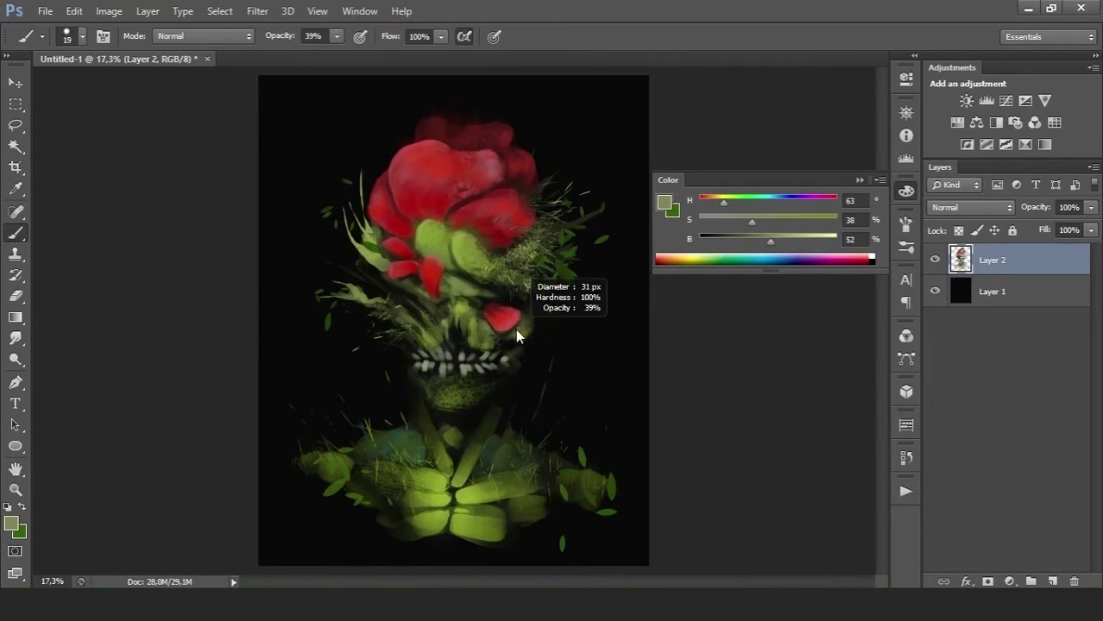
alt+click(511, 333)
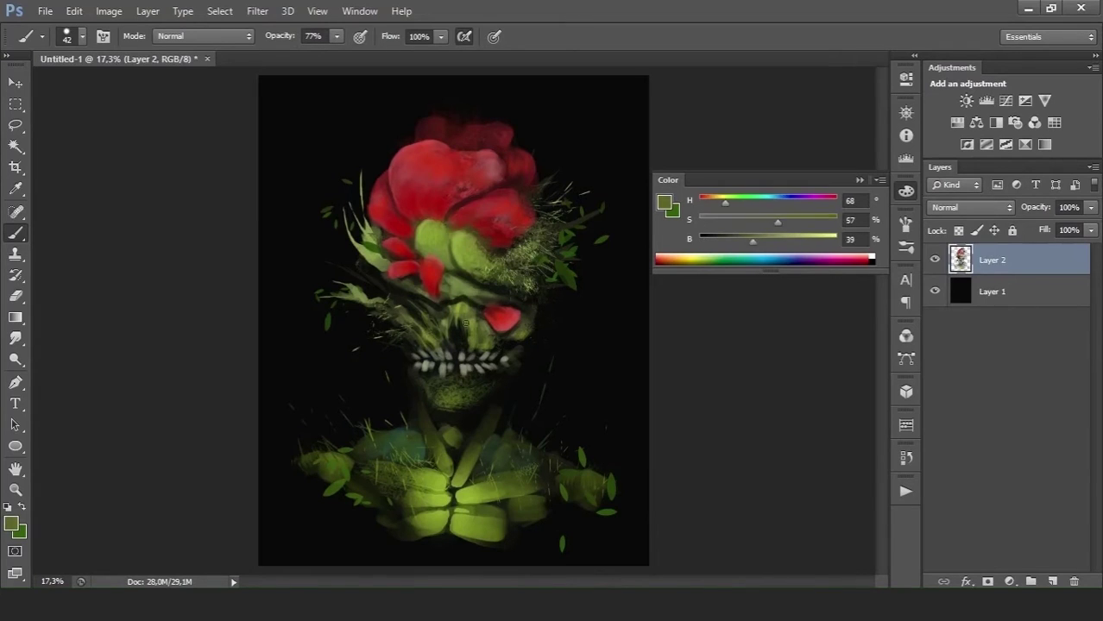
alt+click(461, 234)
drag(446, 209, 423, 250)
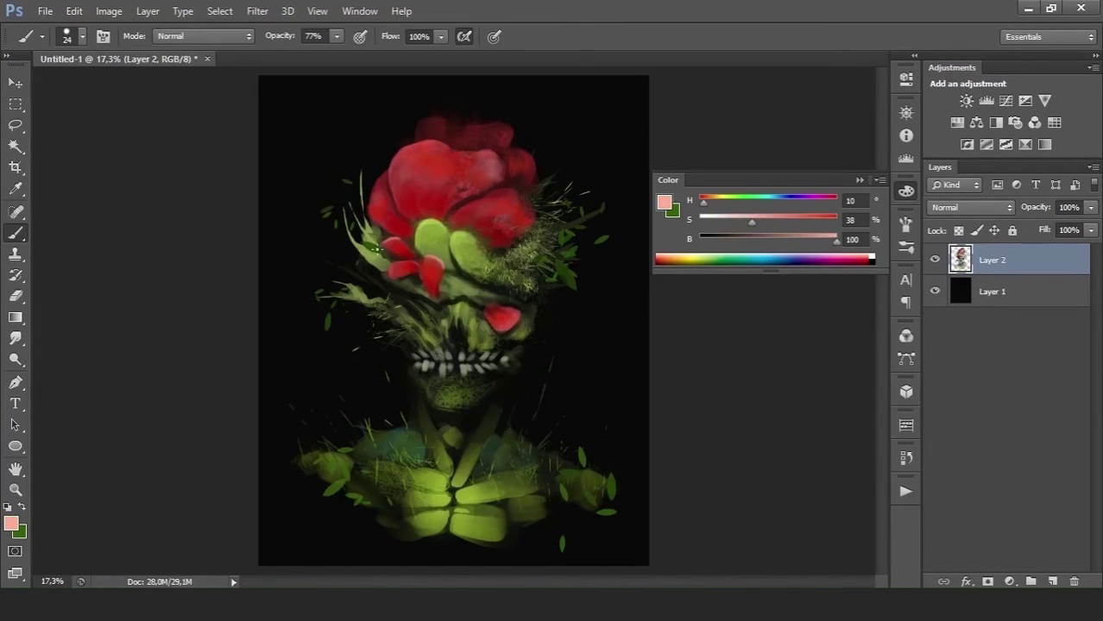
Step: Lasso areas across the lower petals and fill them with a teal gradient
key(l)
drag(423, 490, 414, 517)
key(g)
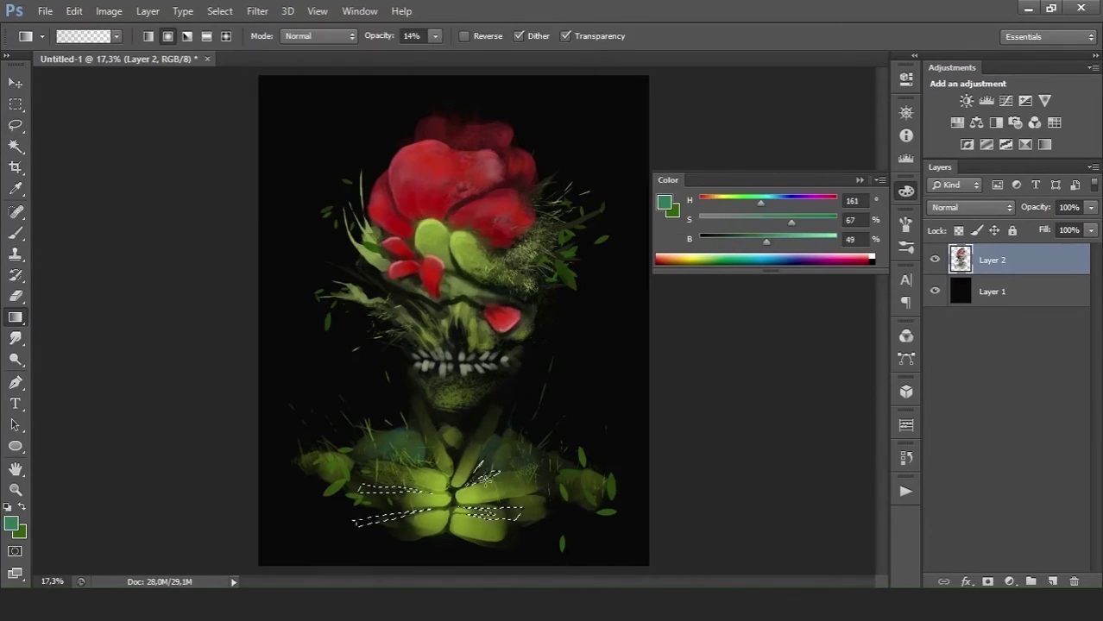
key(b)
right_click(490, 466)
key(Escape)
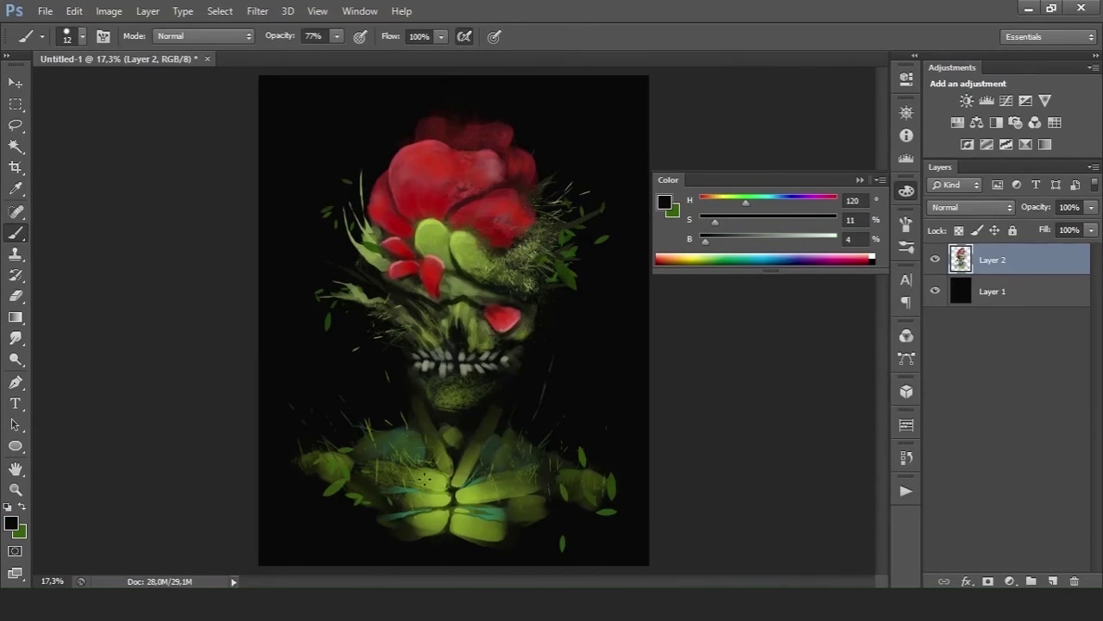
Step: Sample greens, near-black and the teeth's grey-blue, and pick the 25 px streak brush tip
alt+click(469, 398)
right_click(469, 398)
key(Escape)
alt+click(424, 357)
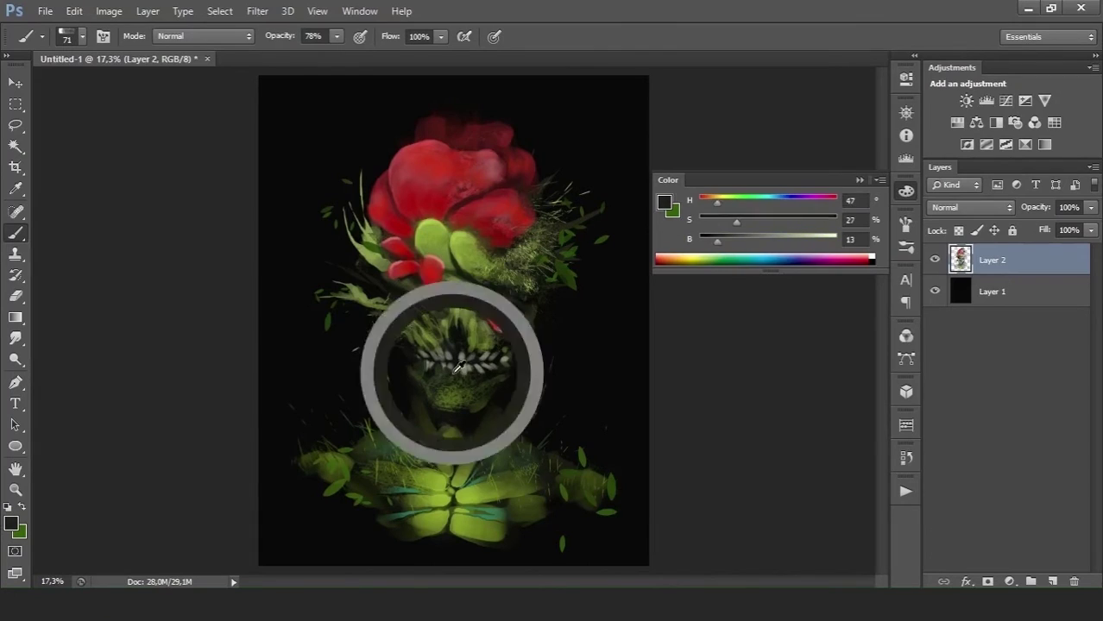
alt+click(447, 361)
right_click(447, 362)
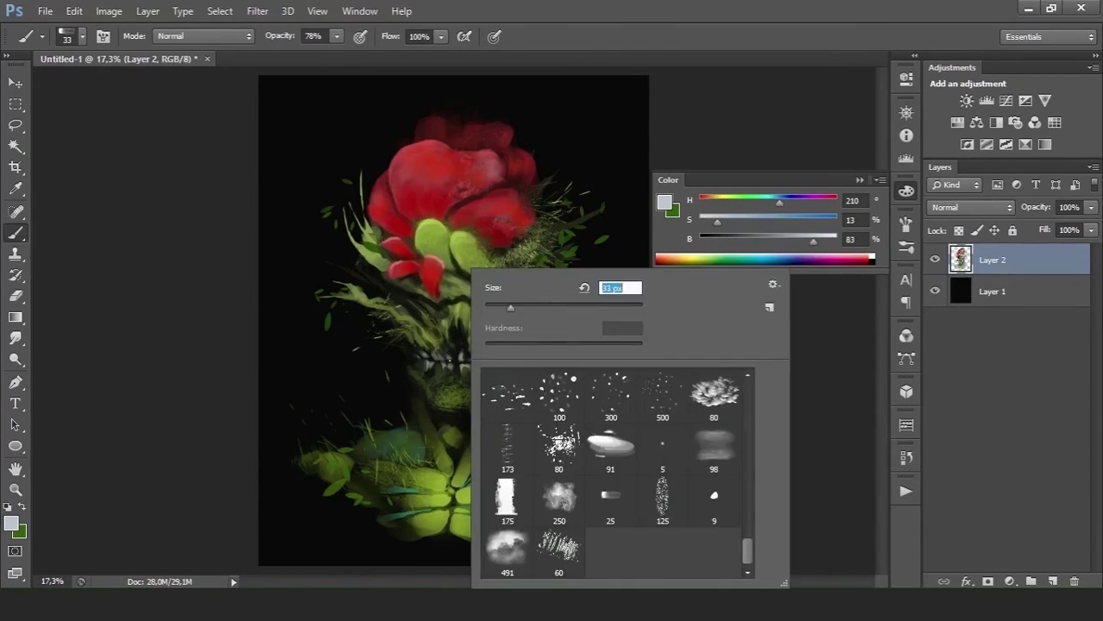
key(Escape)
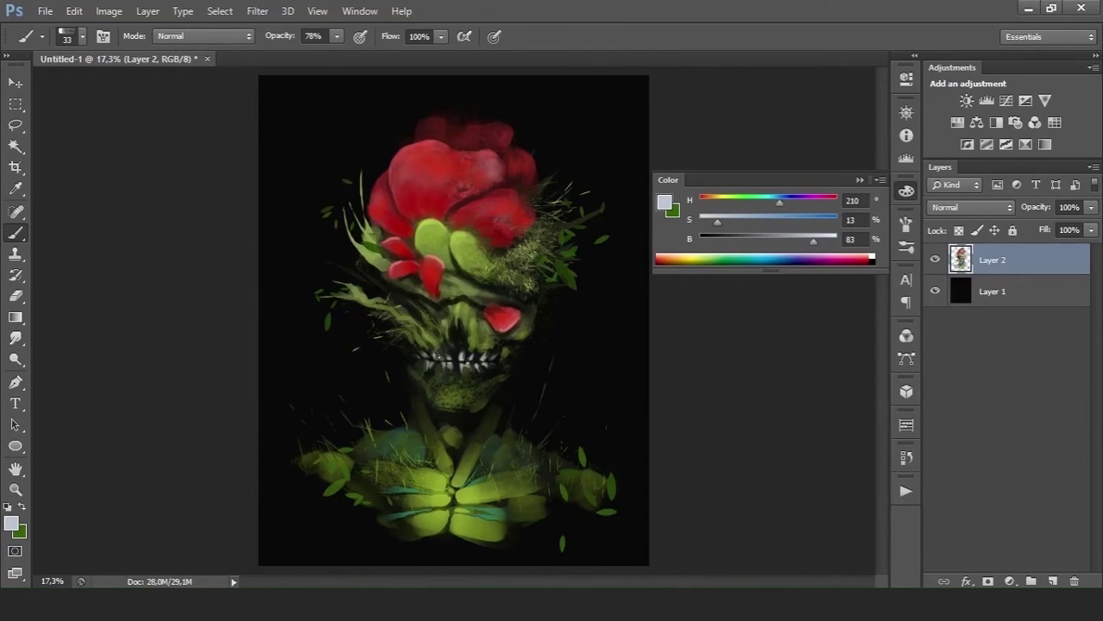
alt+click(462, 393)
right_click(458, 393)
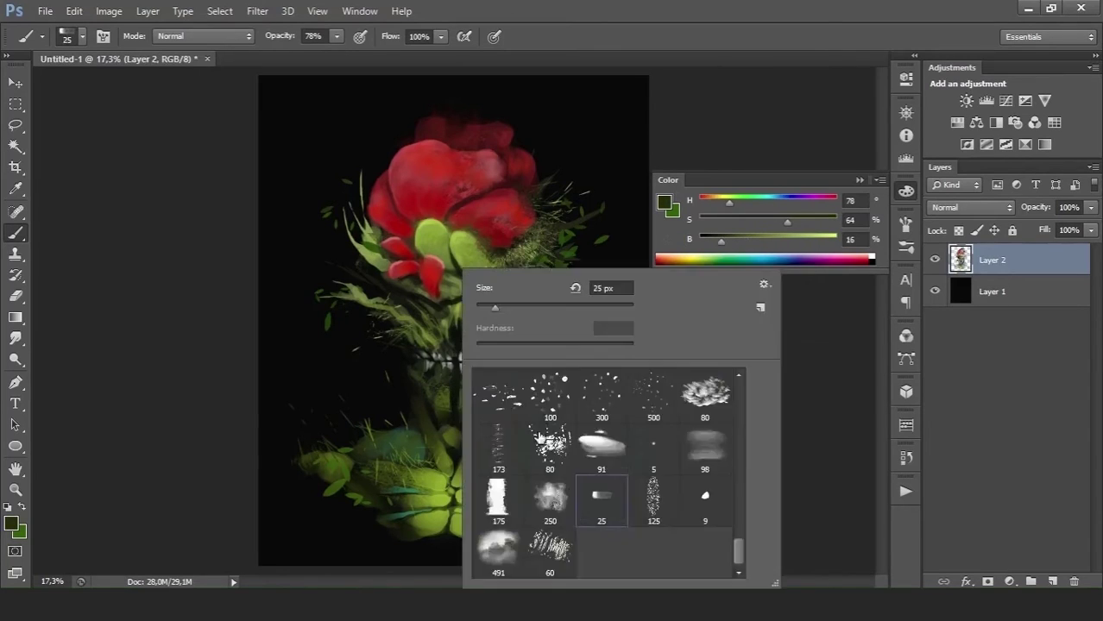
key(Escape)
alt+click(455, 399)
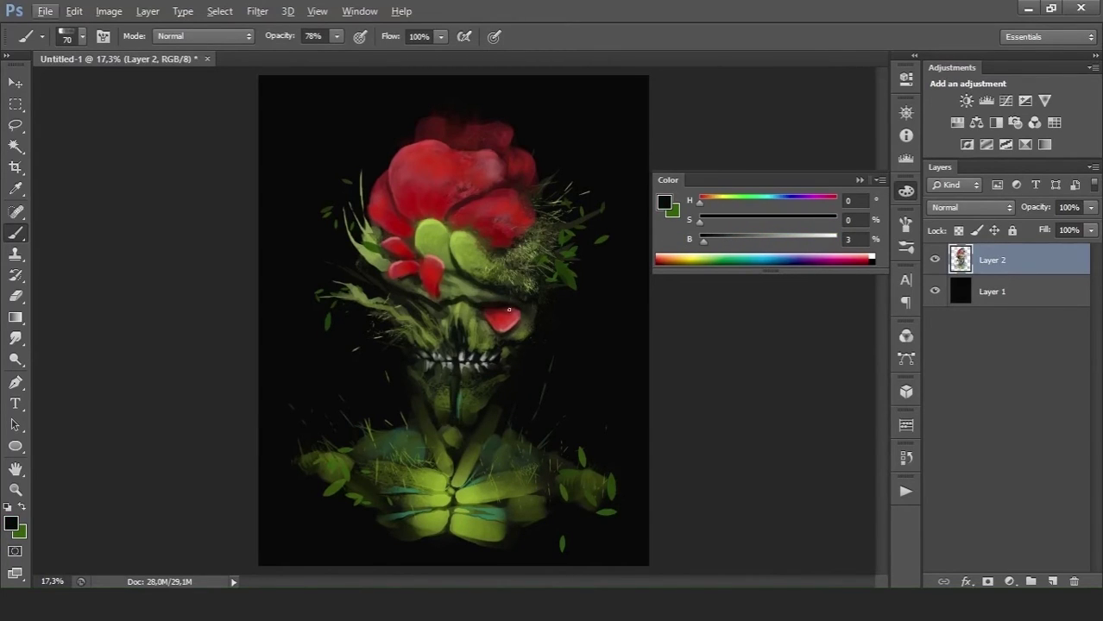
Step: Fill lassoed yellow stamens above the rose, then add a Hue/Saturation layer
alt+click(495, 313)
key(l)
key(b)
key(alt+BackSpace)
key(ctrl+d)
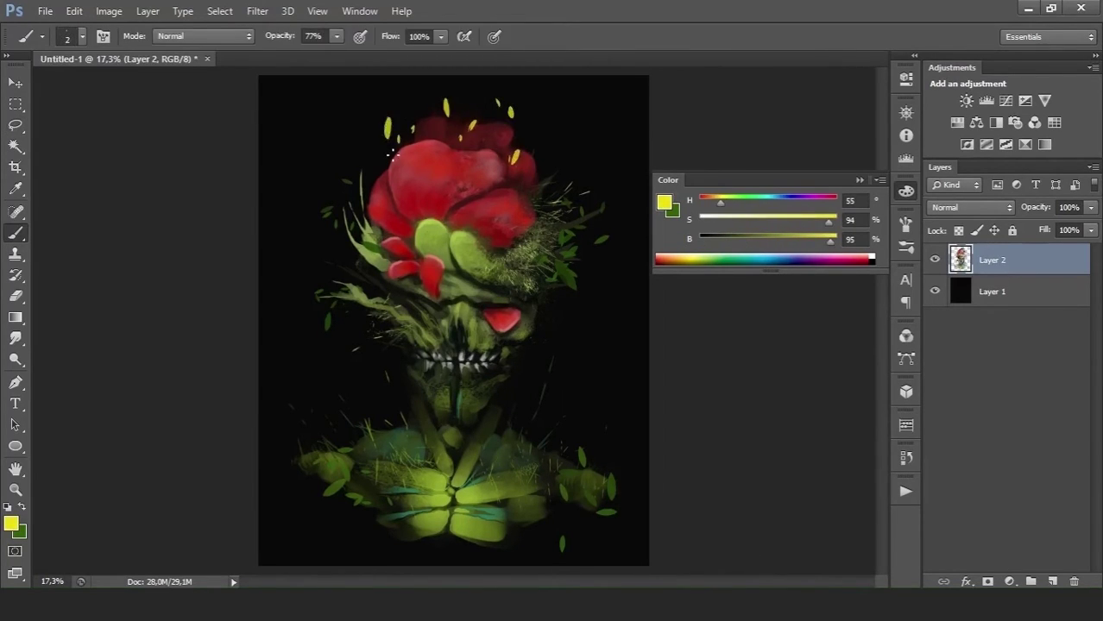
key(g)
alt+click(389, 121)
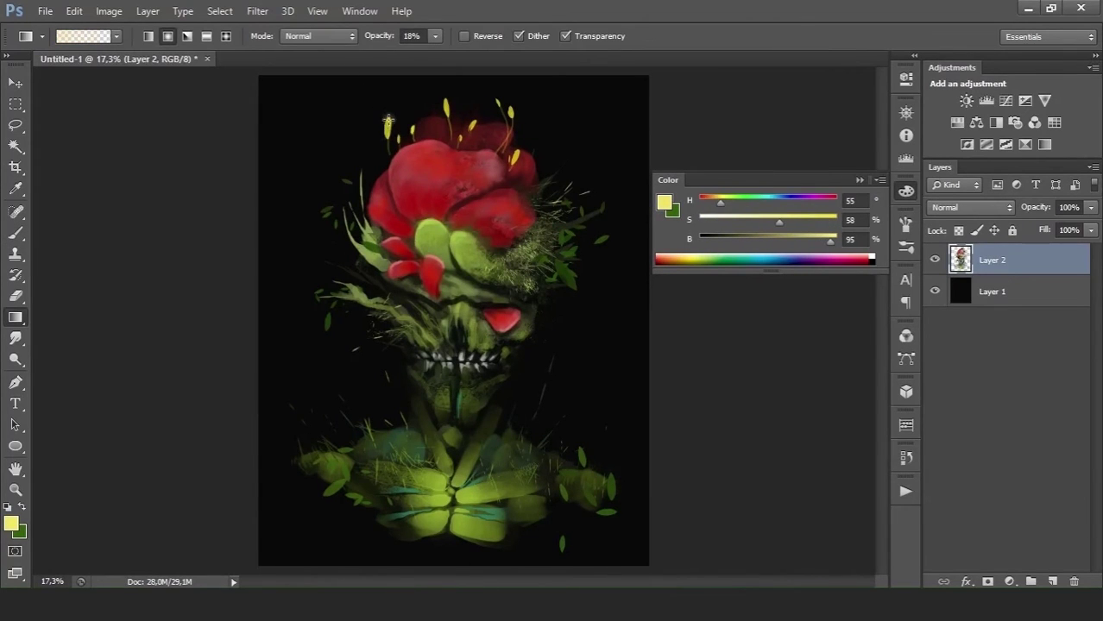
click(976, 122)
Step: Check values in greyscale, hide Hue/Saturation 1, and create new Layers 3 and 4
drag(794, 220, 716, 220)
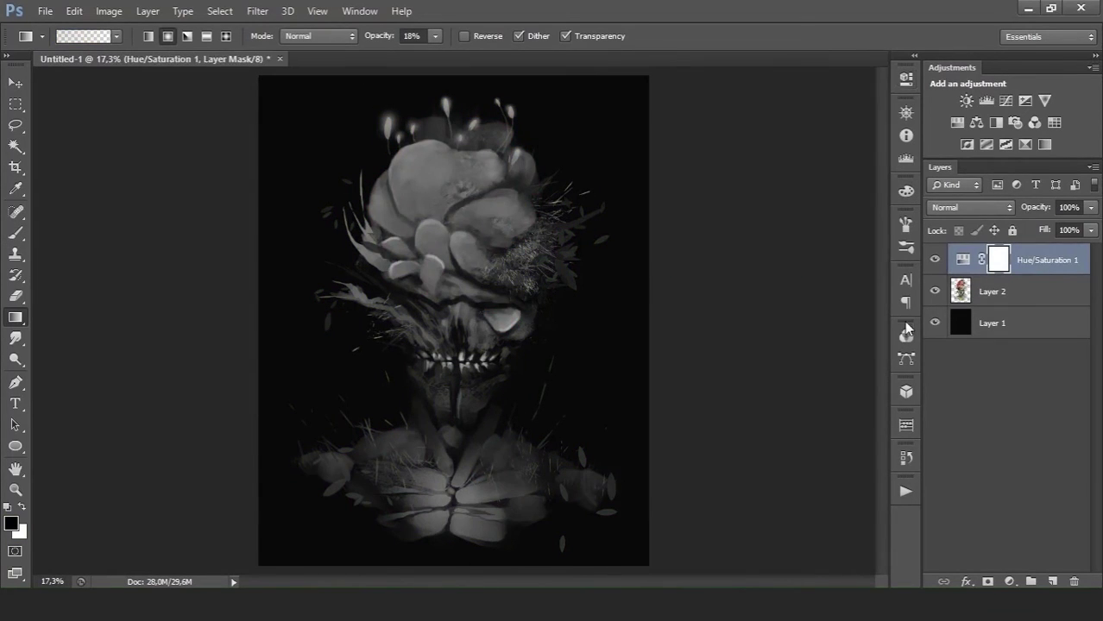
click(935, 260)
key(ctrl+shift+n)
alt+click(429, 170)
alt+click(445, 240)
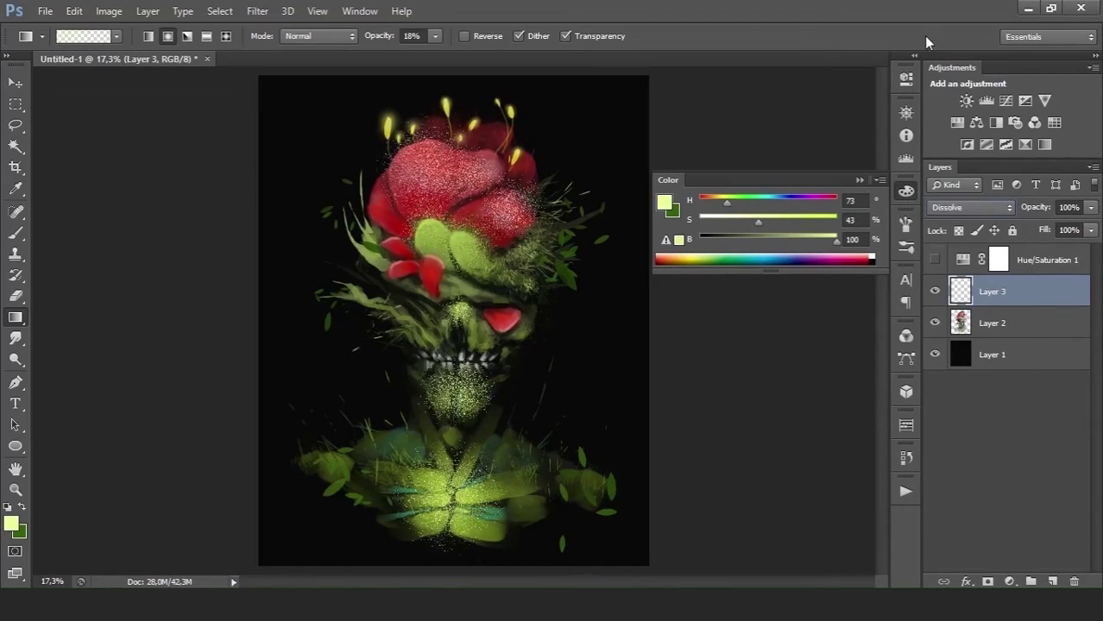
key(b)
key(ctrl+shift+n)
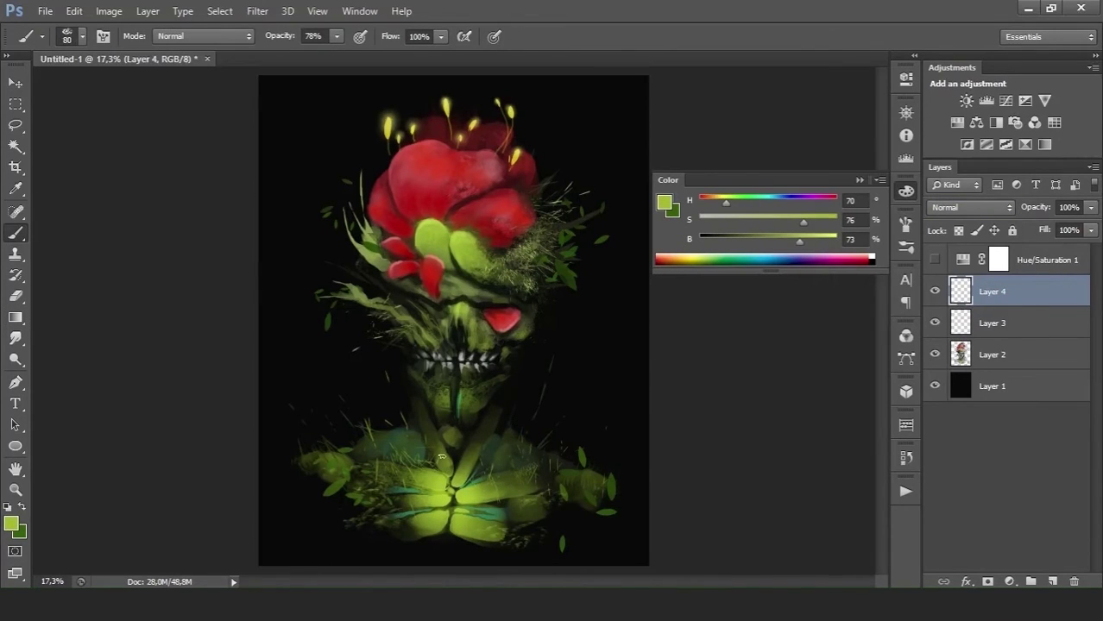
Step: Sample olive greens and dark red, painting glows with an 81 px then 300 px brush
alt+click(476, 450)
alt+click(434, 398)
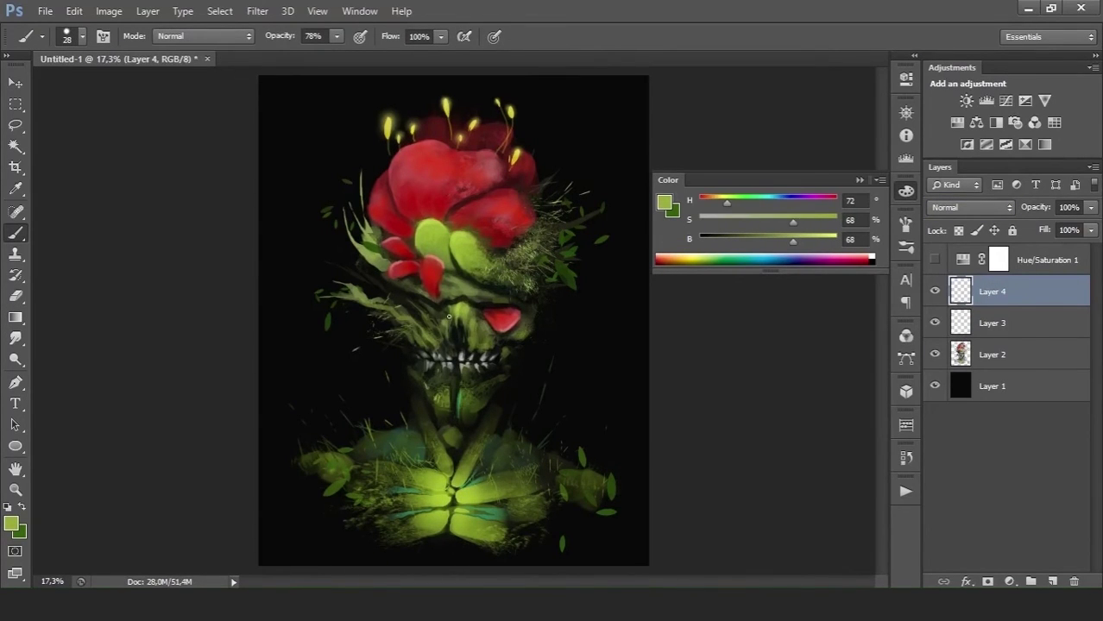
right_click(536, 319)
double_click(538, 348)
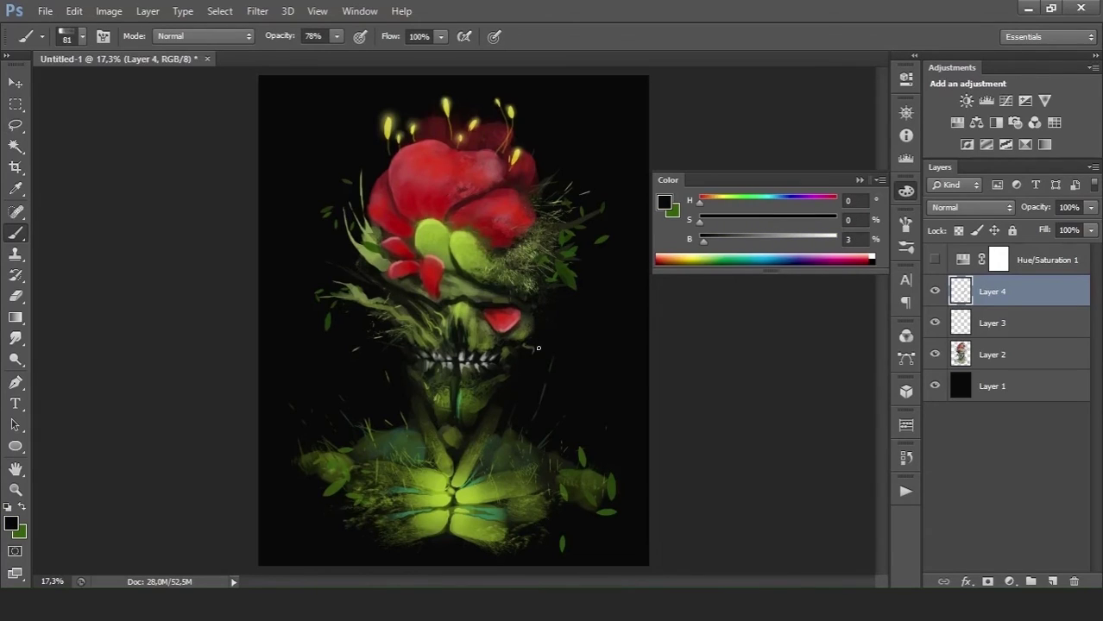
alt+click(477, 322)
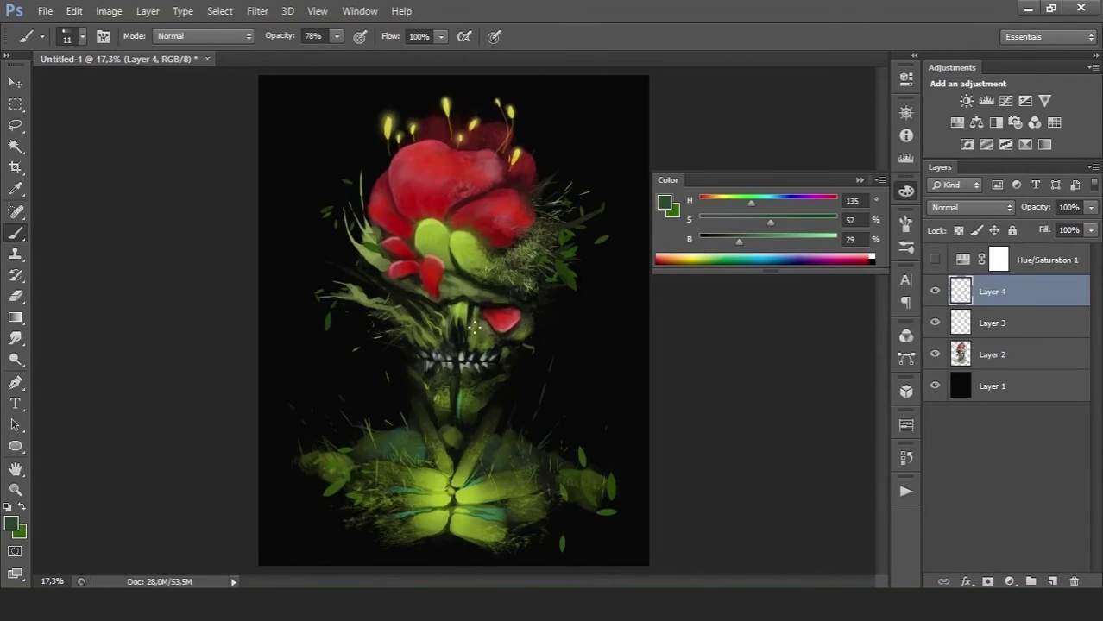
key(bracketright)
key(bracketright)
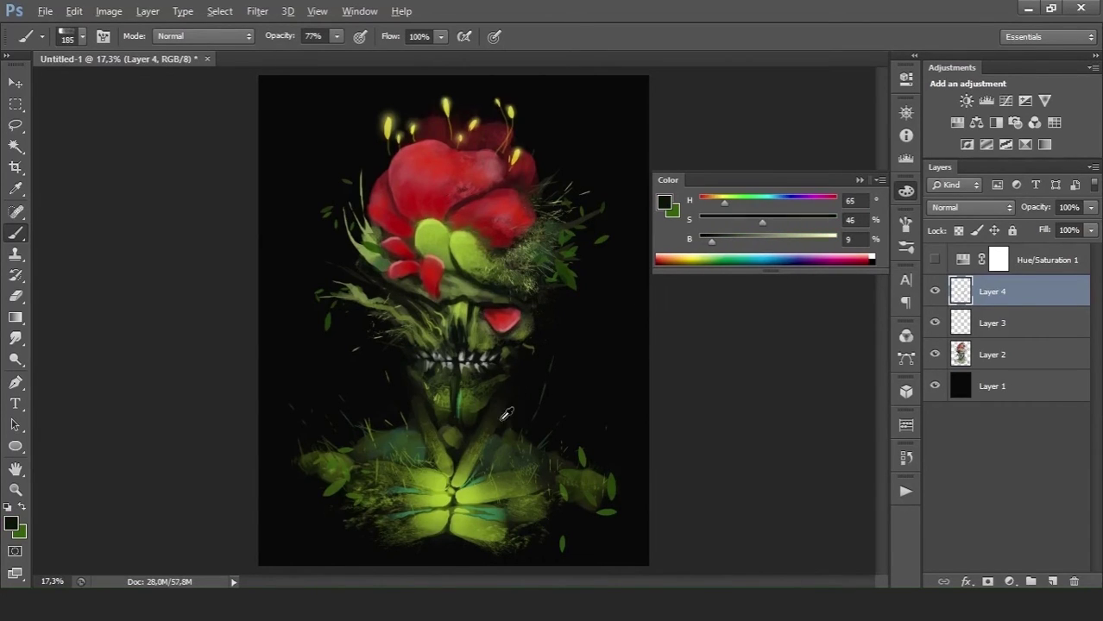
alt+click(543, 316)
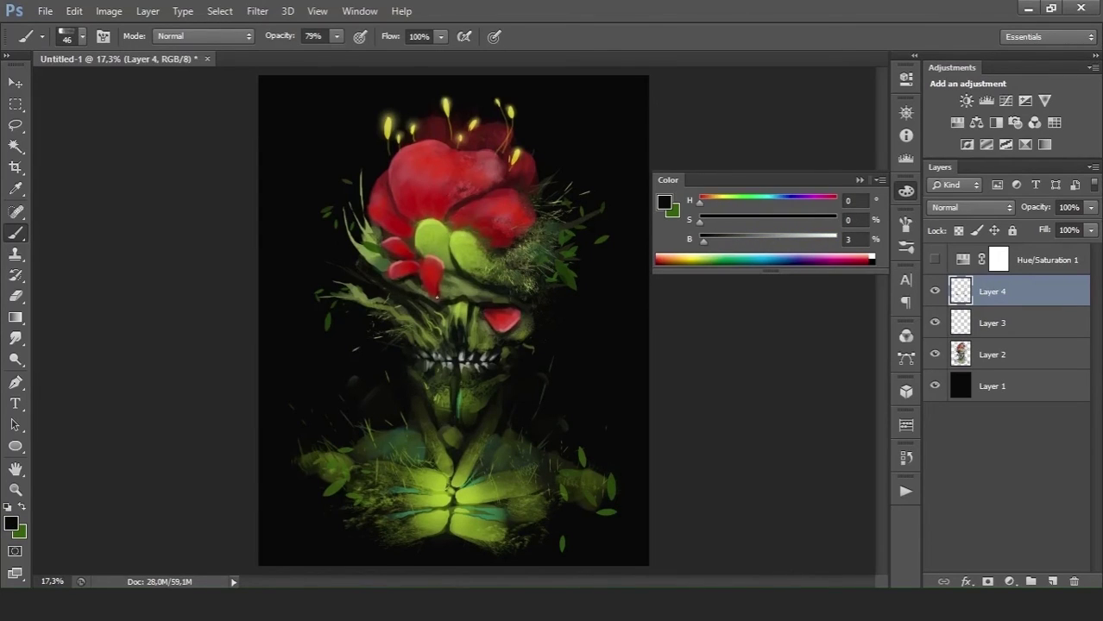
alt+click(473, 216)
Step: Touch up the rose petals with bright red, darker red and soft pinkish red
alt+click(522, 222)
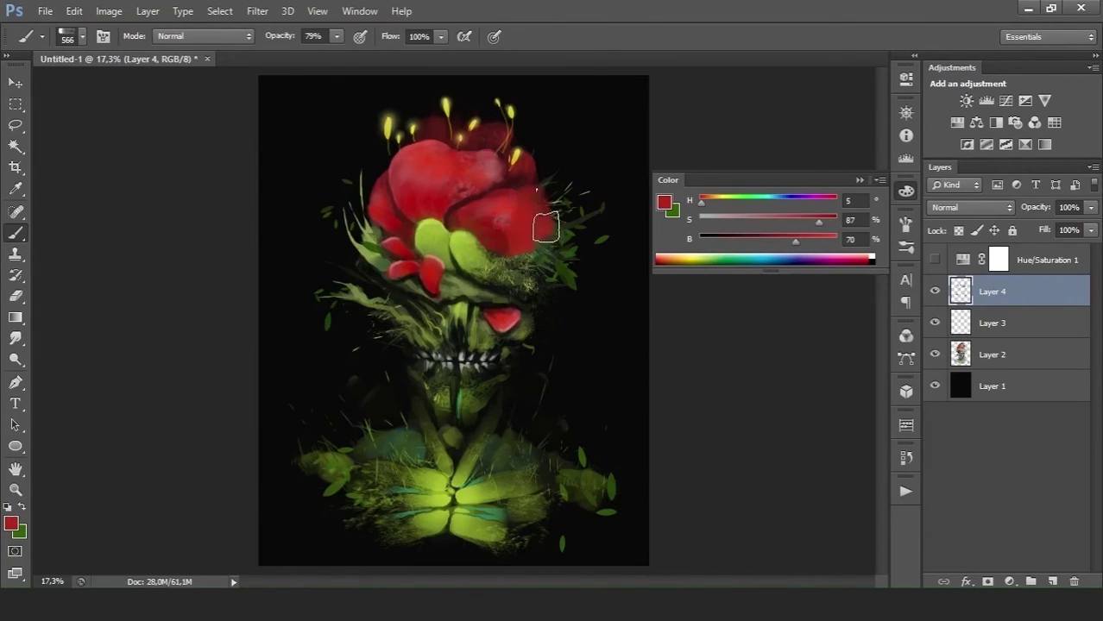
alt+click(461, 191)
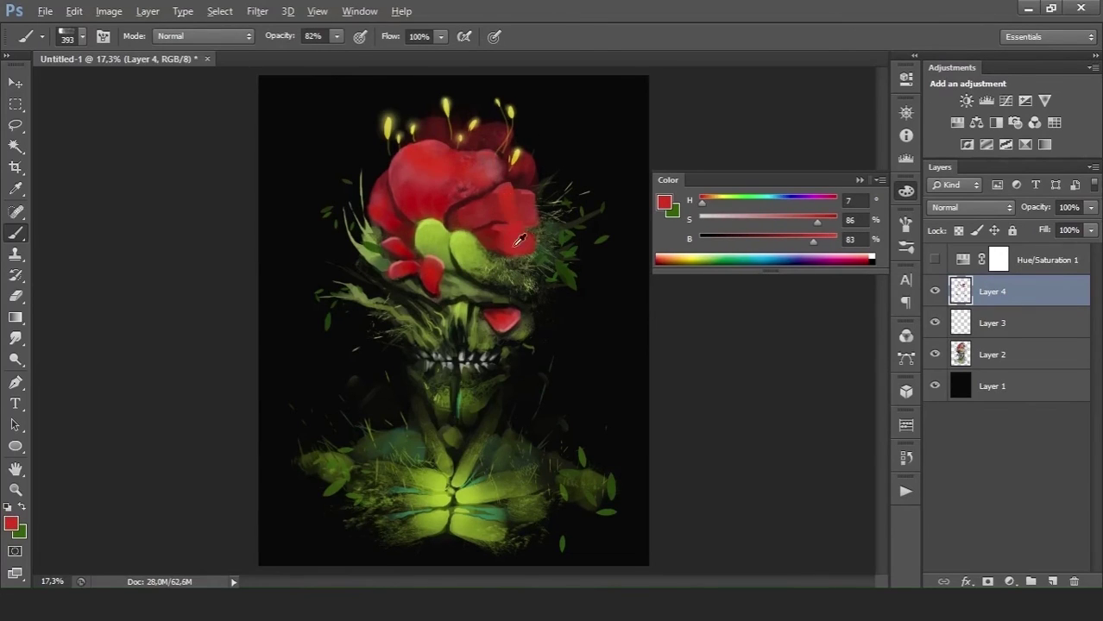
alt+click(518, 240)
alt+click(432, 195)
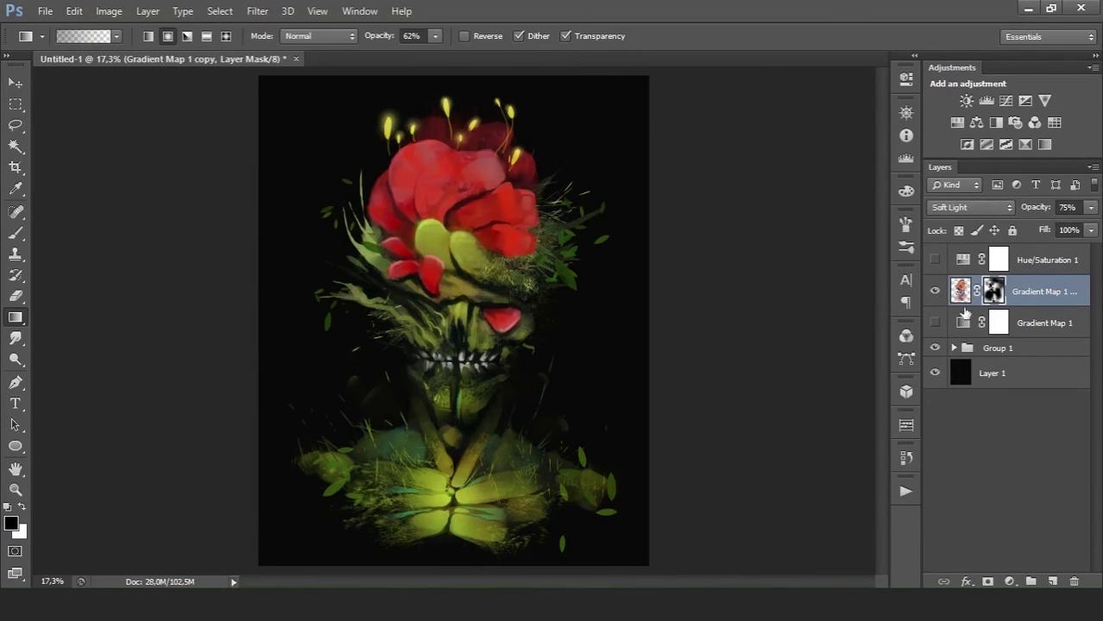
Step: Duplicate the Gradient Map copy in Difference mode and gradient its mask around the rose and face
key(ctrl+j)
key(shift+plus)
key(shift+plus)
key(shift+plus)
drag(459, 447, 381, 161)
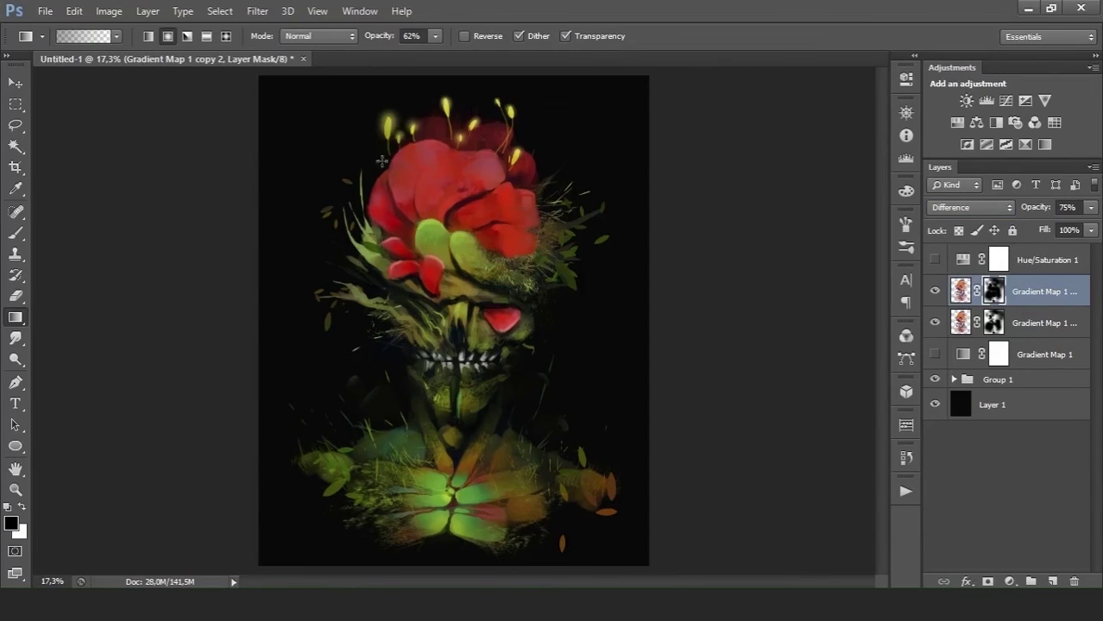
drag(486, 507, 506, 454)
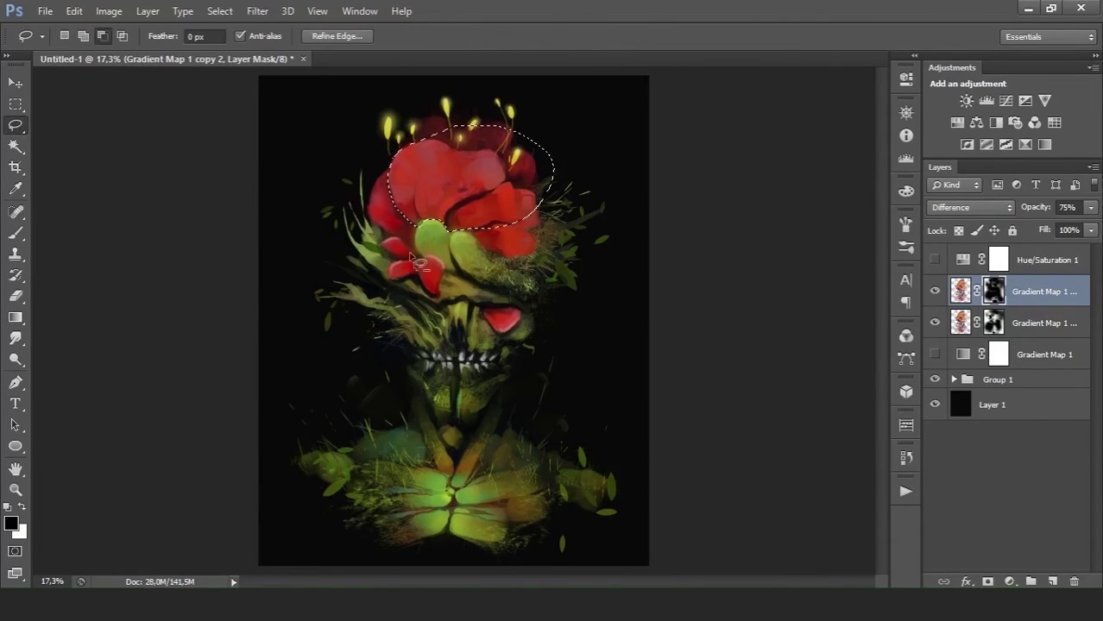
click(935, 291)
click(935, 294)
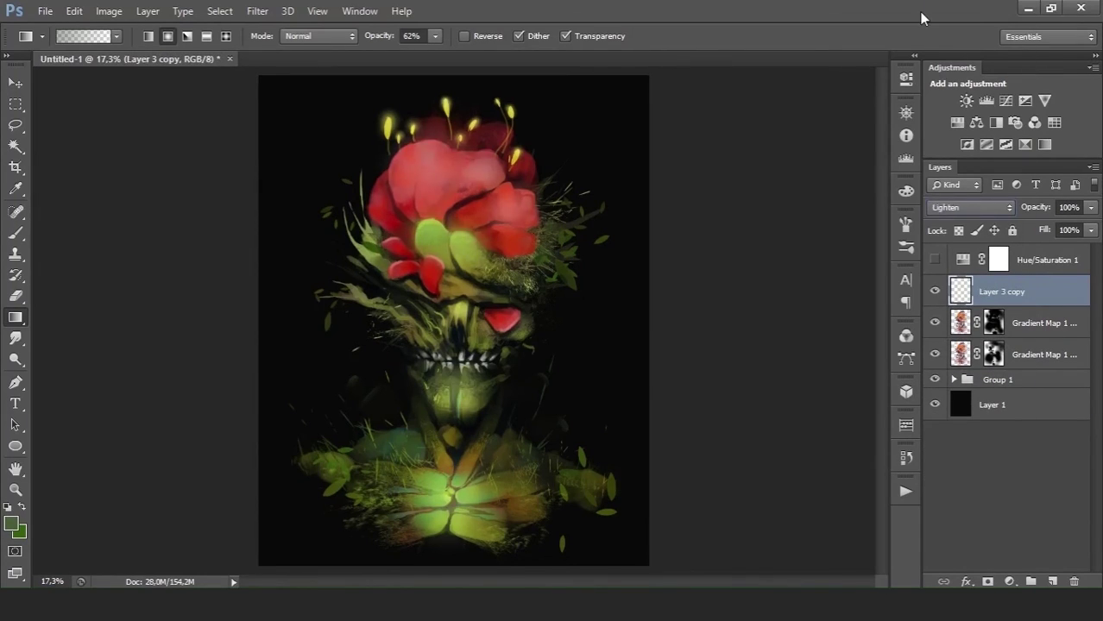
Step: Brighten the lower flower centre through the mask, clip the layers, and add a Color Lookup layer
key(b)
right_click(677, 269)
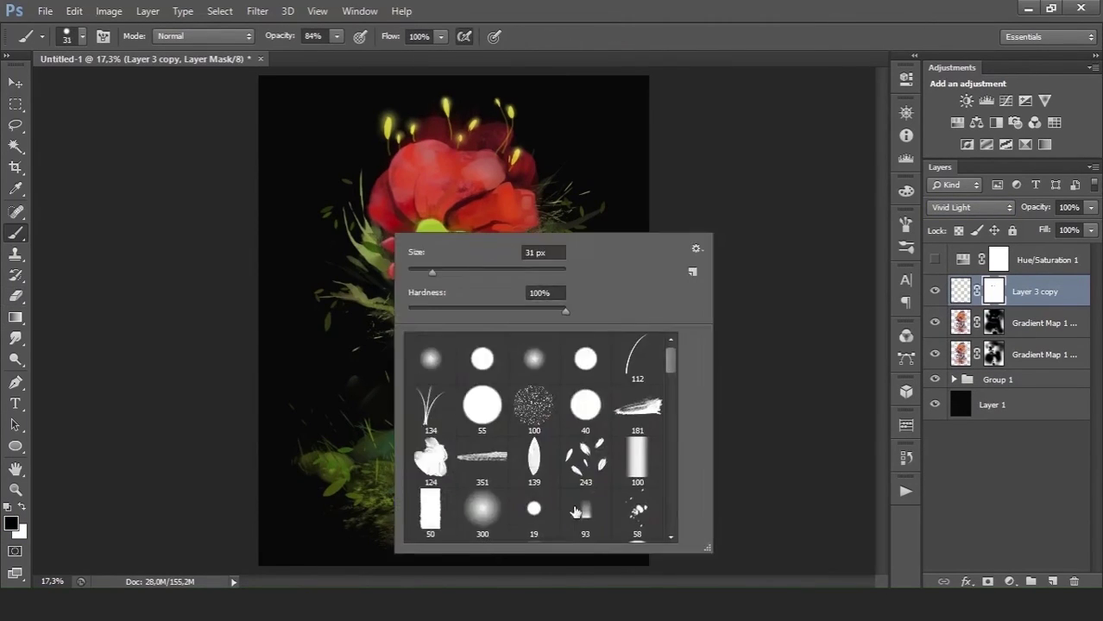
key(Return)
click(451, 496)
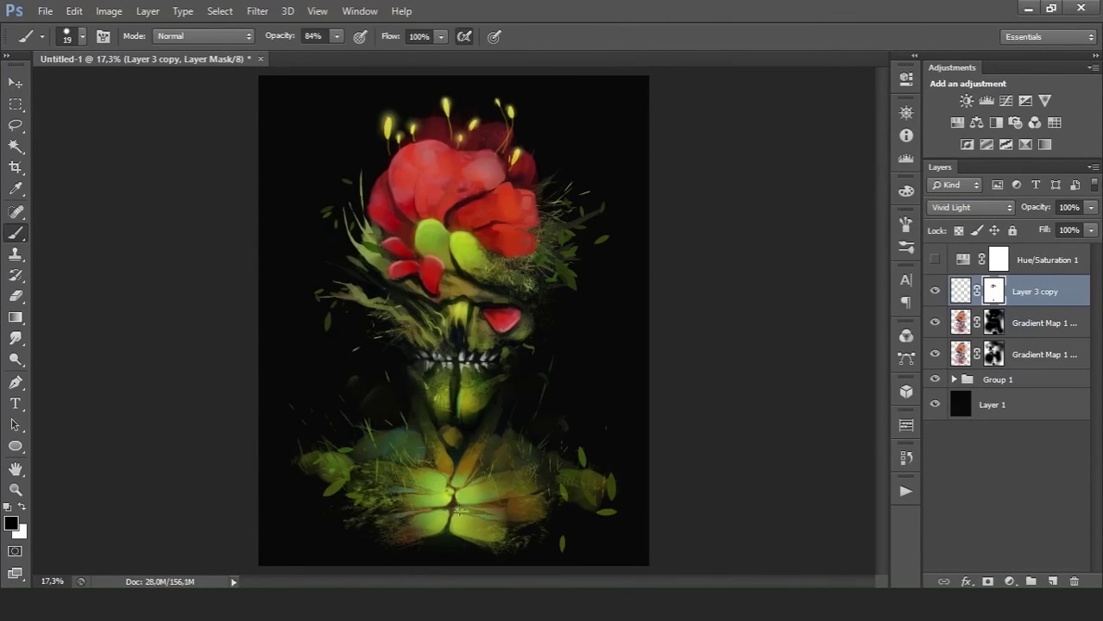
key(ctrl+alt+g)
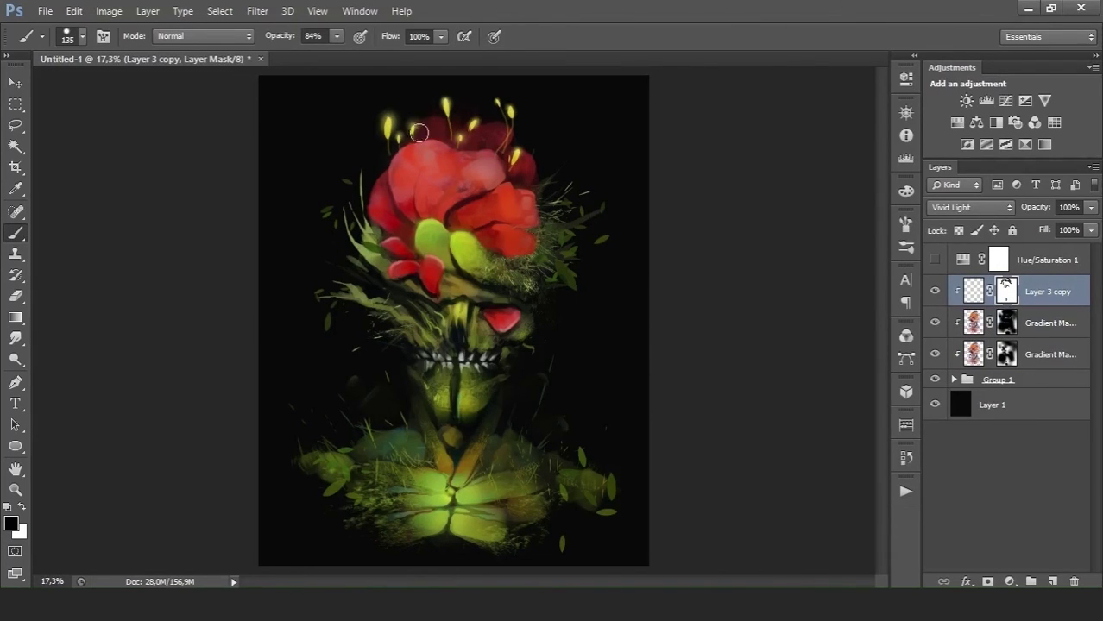
click(1054, 122)
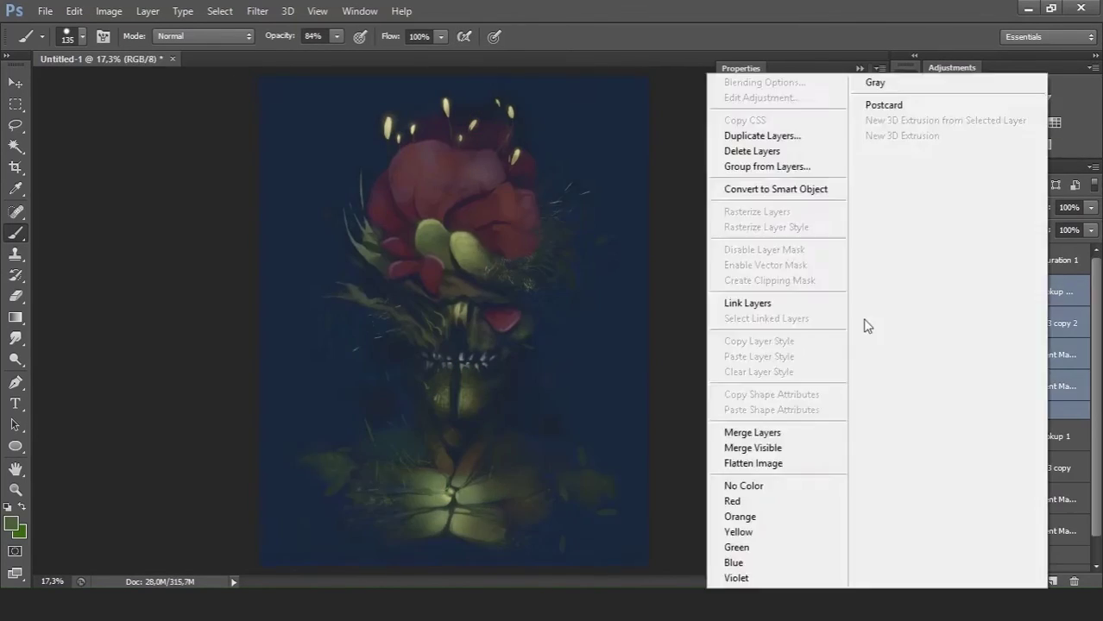
Step: Merge the adjustment copies into one layer set to Color Dodge blend mode
click(752, 432)
click(974, 207)
key(Return)
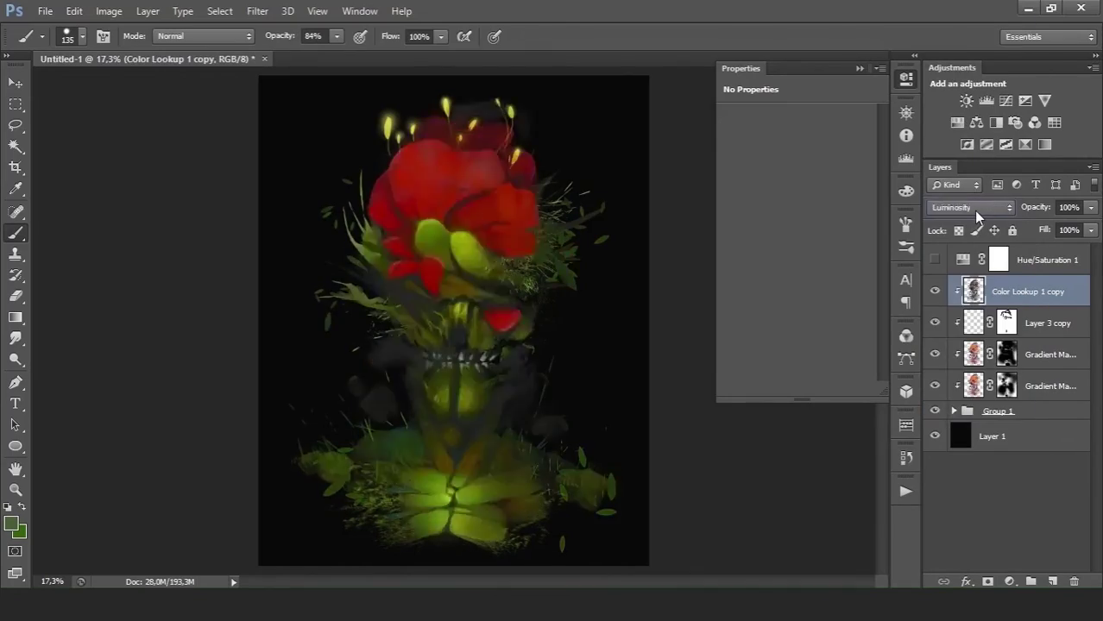
click(974, 207)
Step: Mask Color Lookup 1 copy with a gradient and add a Selective Color layer tinting Reds
click(967, 151)
key(g)
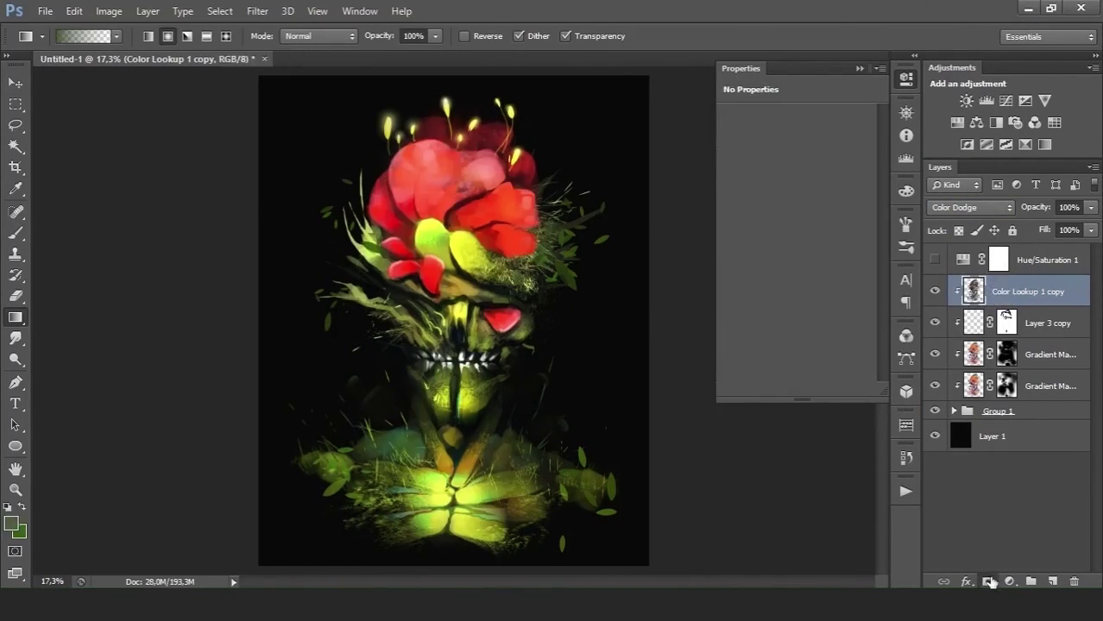
click(990, 583)
click(1054, 122)
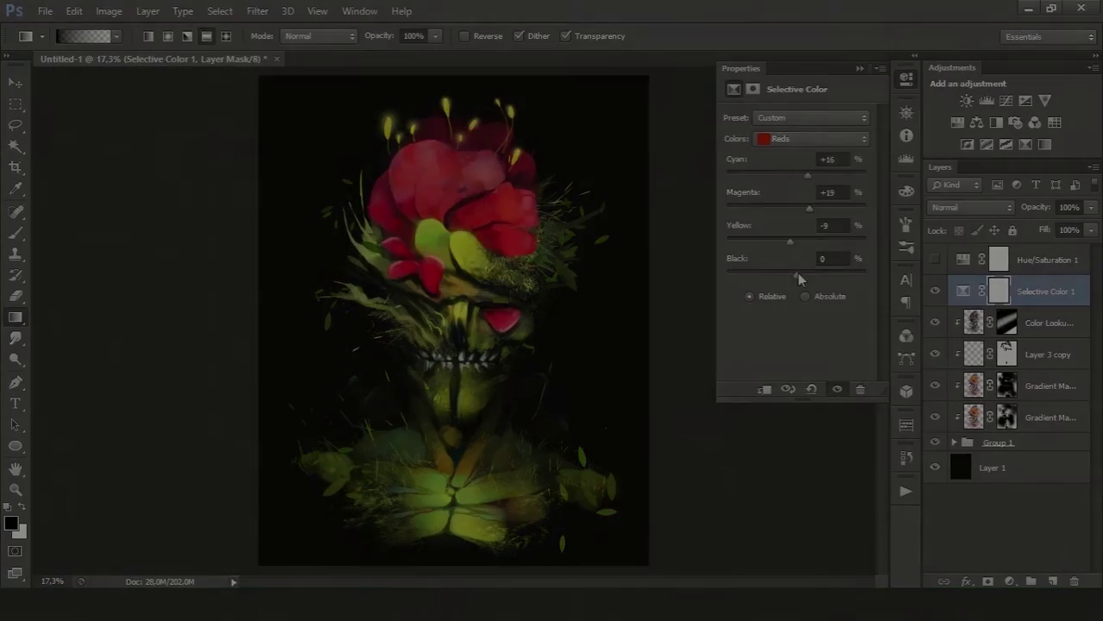